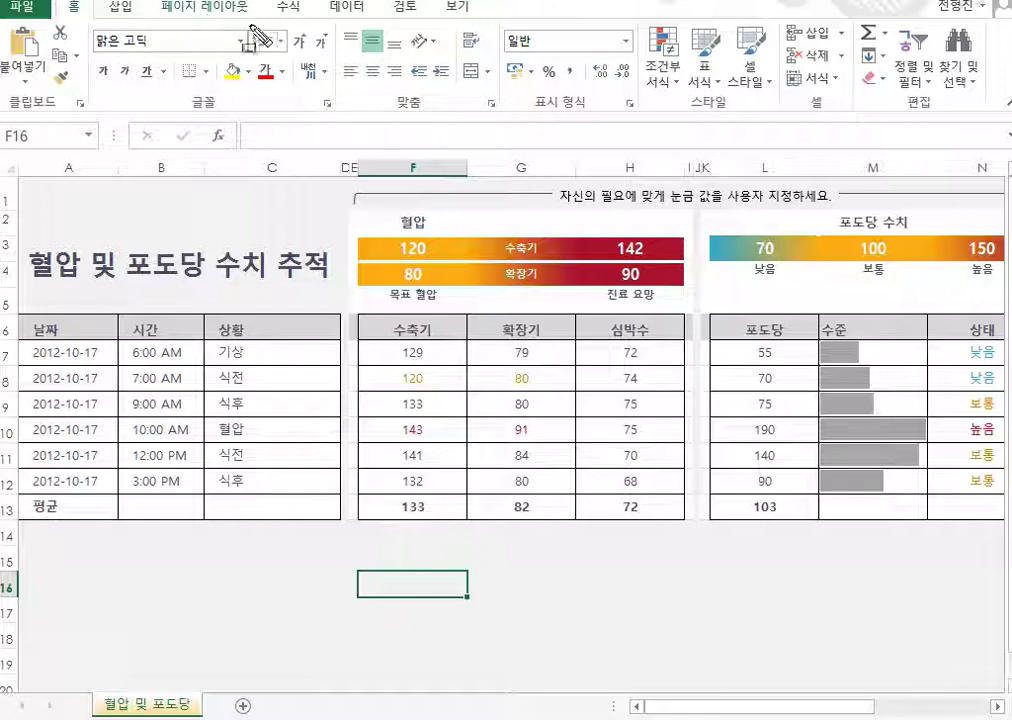
Set the worksheet's paper orientation to landscape (가로).
{"action": "left_click", "coordinate": [203, 13]}
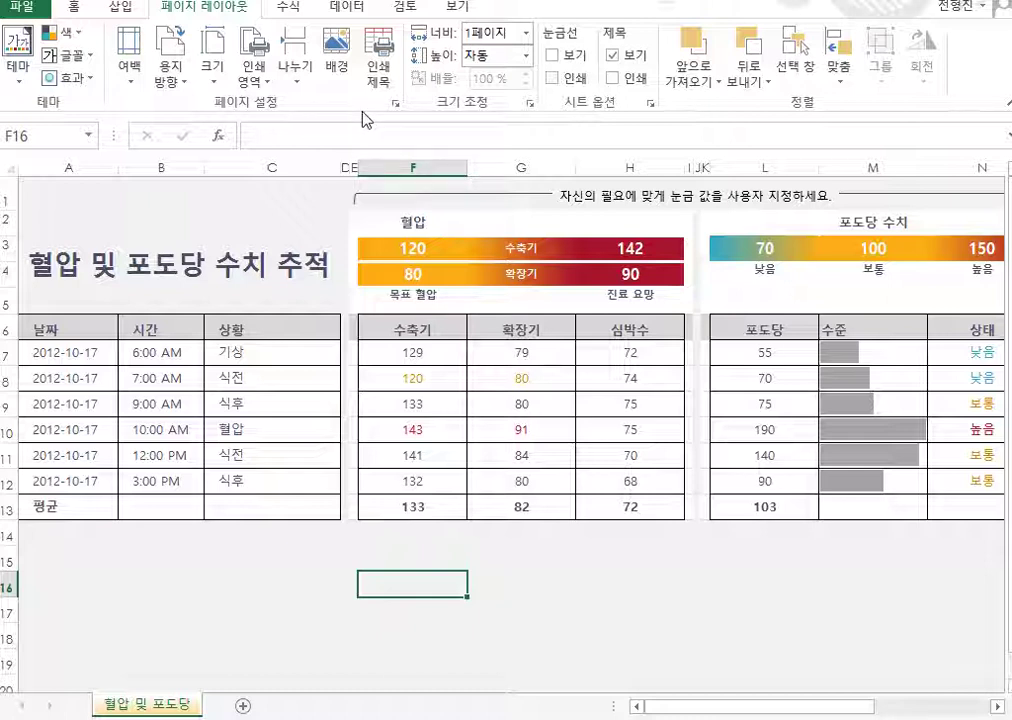
{"action": "left_click", "coordinate": [187, 89]}
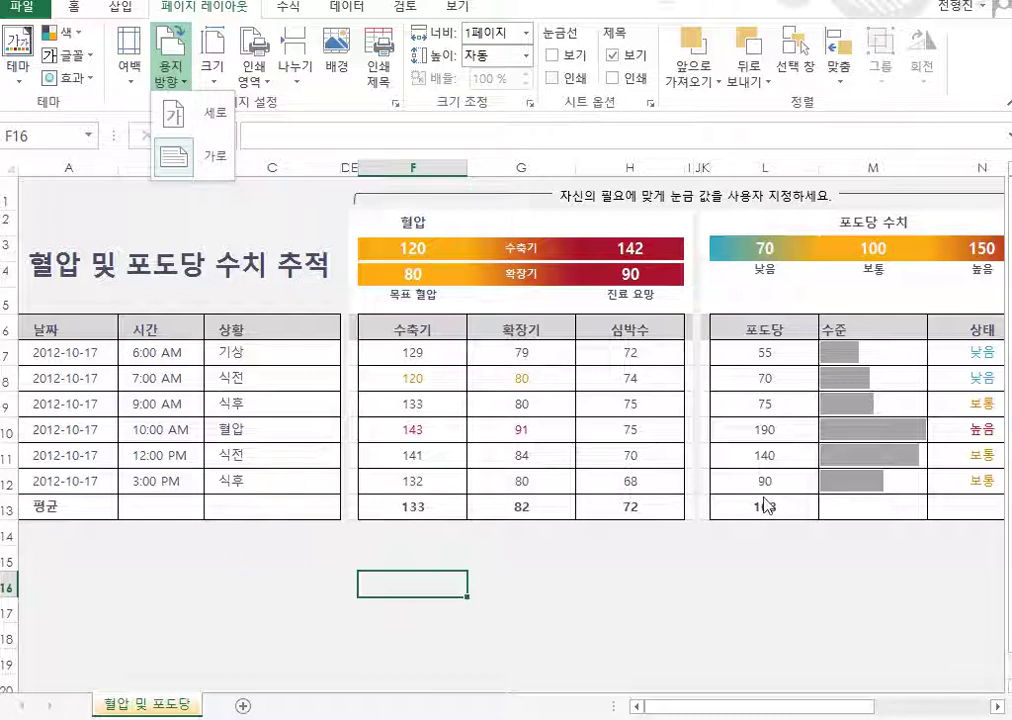
{"action": "left_click", "coordinate": [170, 157]}
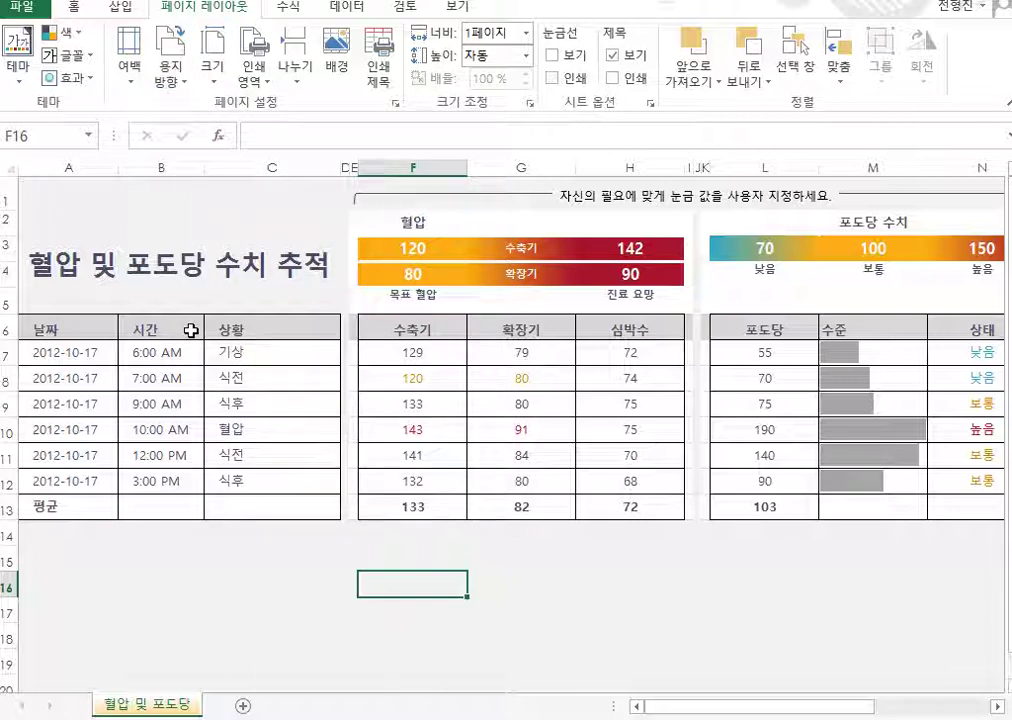
{"action": "left_click", "coordinate": [181, 94]}
{"action": "left_click", "coordinate": [179, 89]}
{"action": "left_click", "coordinate": [170, 92]}
{"action": "left_click", "coordinate": [176, 152]}
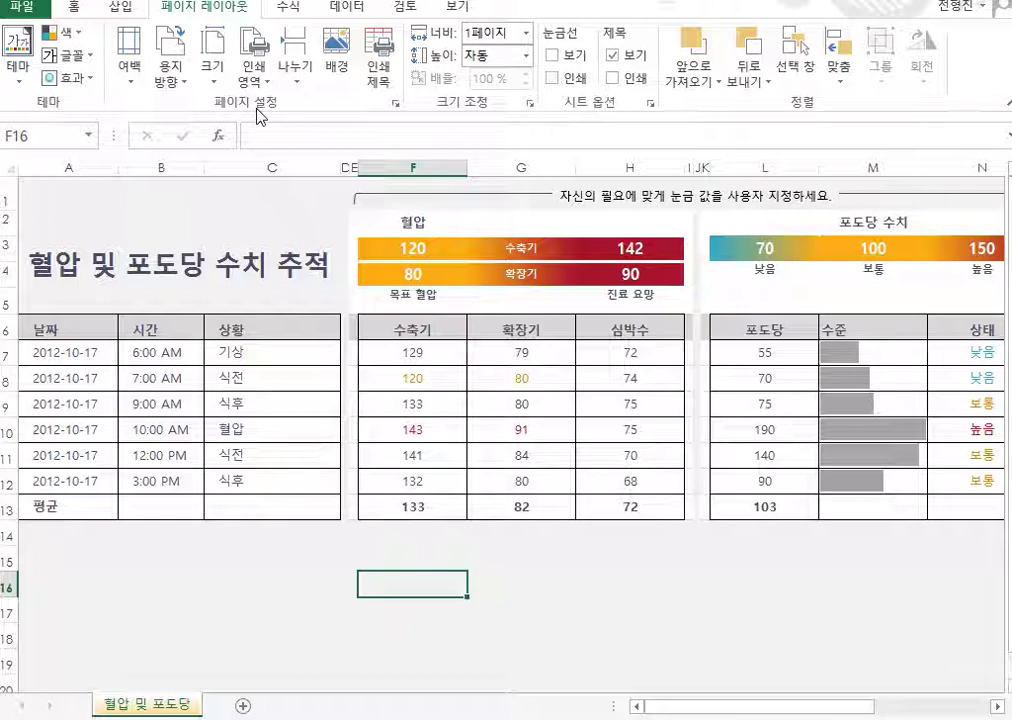
Apply custom page margins to the worksheet with the left margin at 0.6 cm.
{"action": "left_click", "coordinate": [137, 82]}
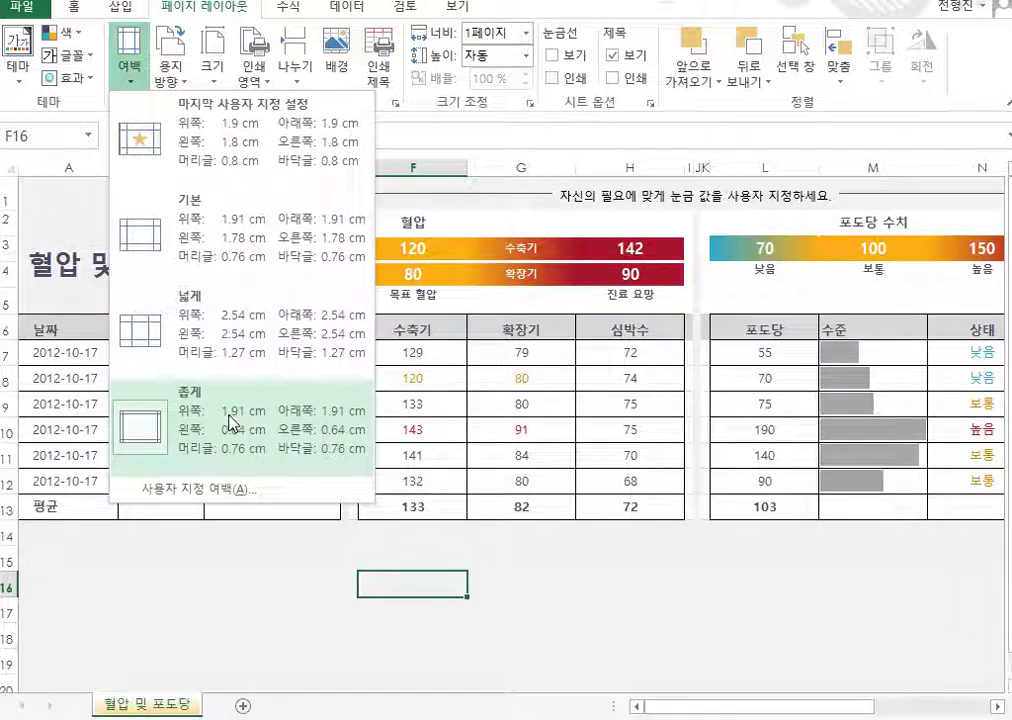
{"action": "left_click", "coordinate": [276, 500]}
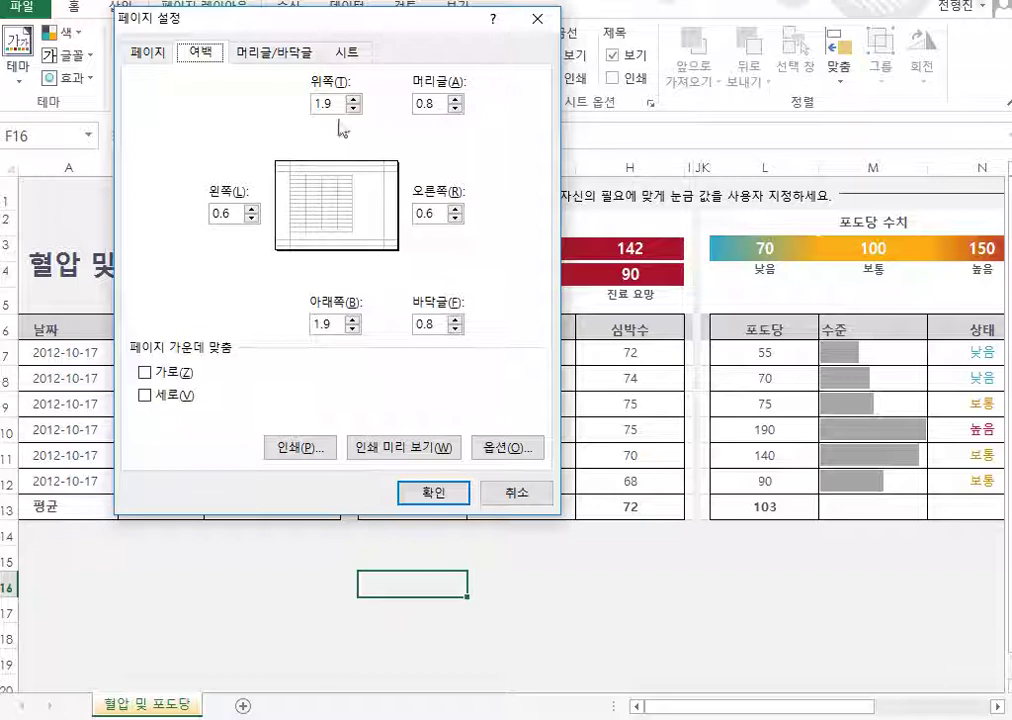
{"action": "double_click", "coordinate": [228, 213]}
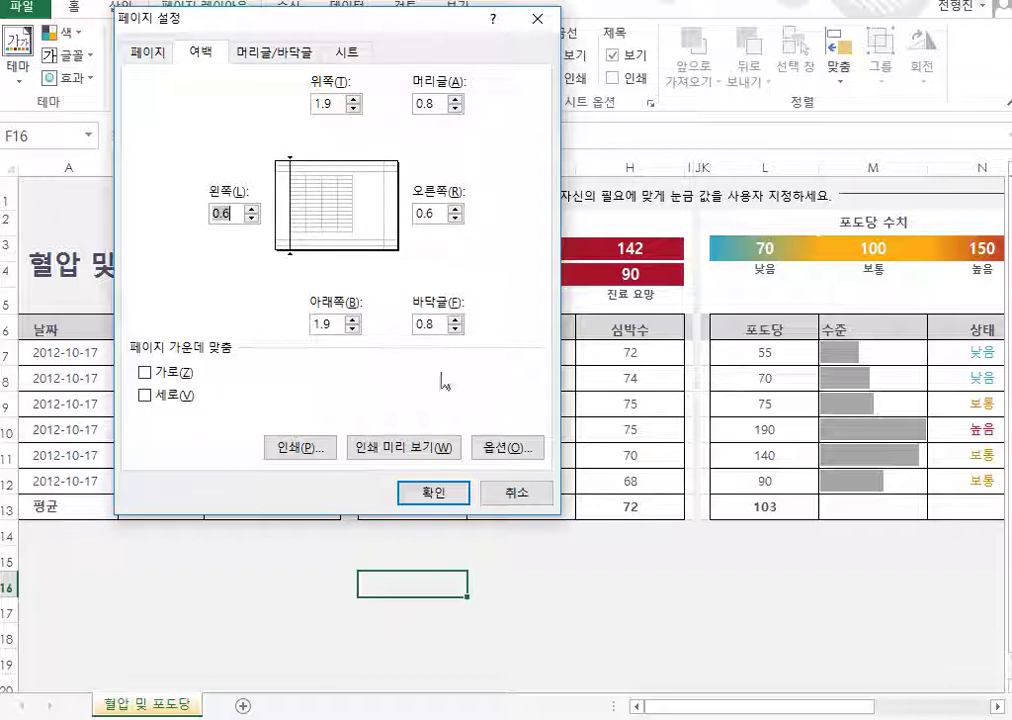
{"action": "left_click", "coordinate": [437, 495]}
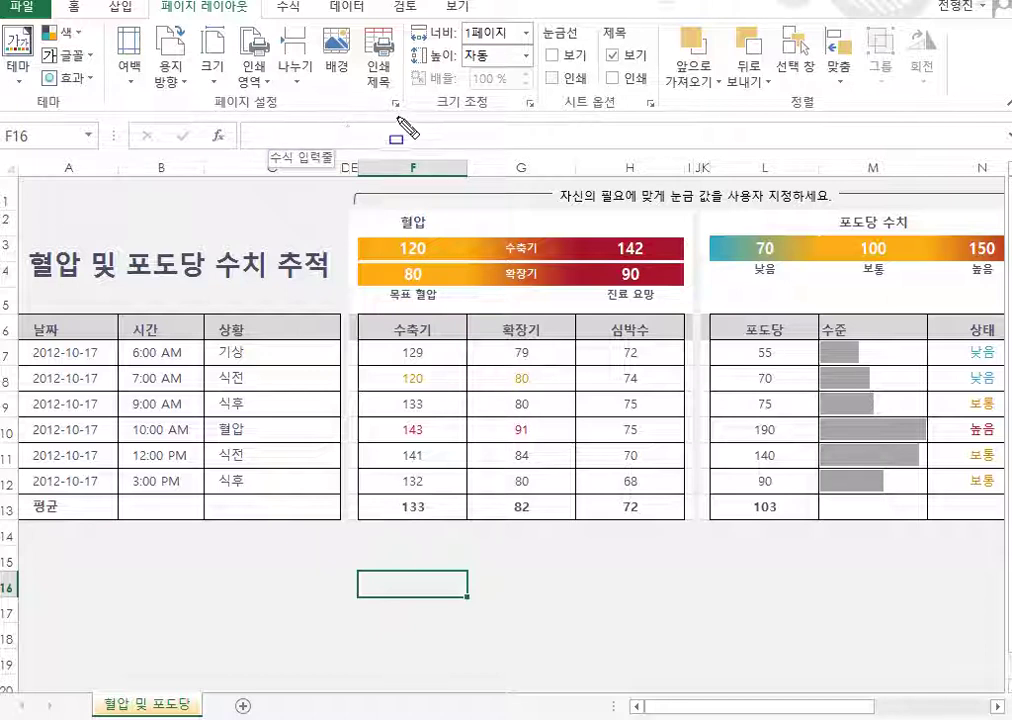
Choose landscape (가로) as the paper orientation in the full page setup dialog.
{"action": "left_click_drag", "start_coordinate": [381, 94], "coordinate": [411, 118]}
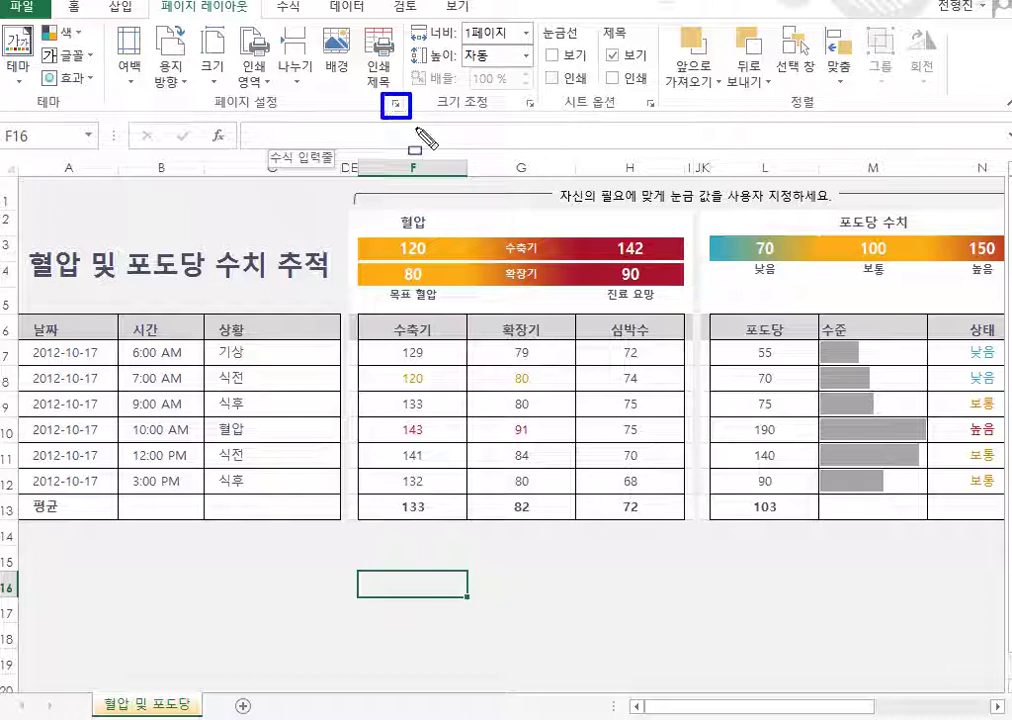
{"action": "left_click", "coordinate": [396, 105]}
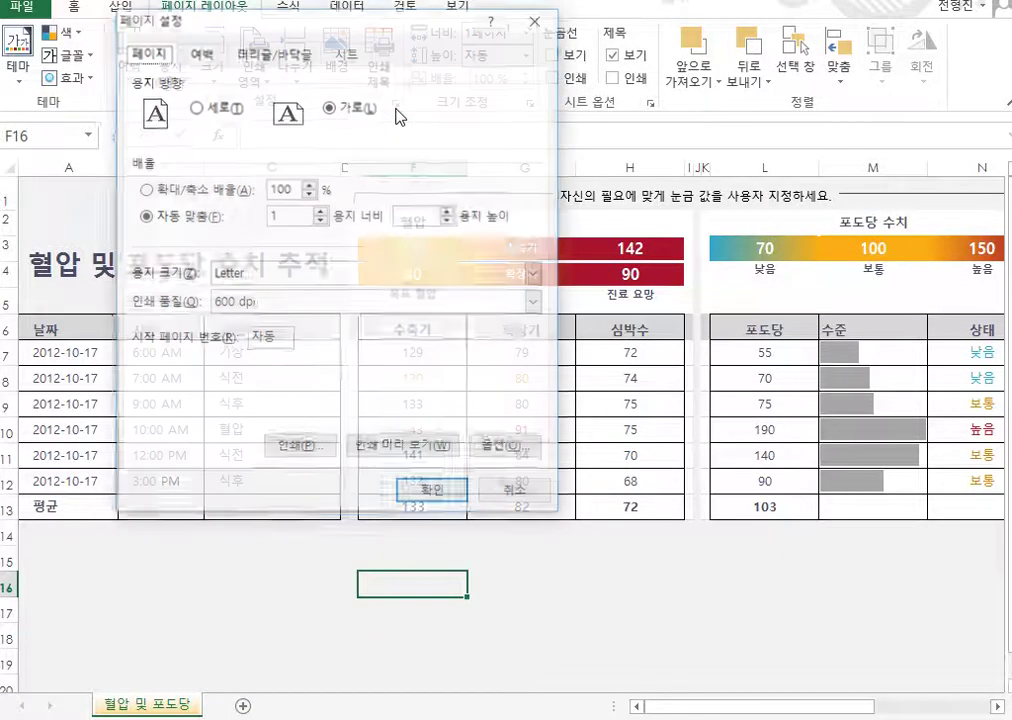
{"action": "left_click_drag", "start_coordinate": [399, 24], "coordinate": [528, 101]}
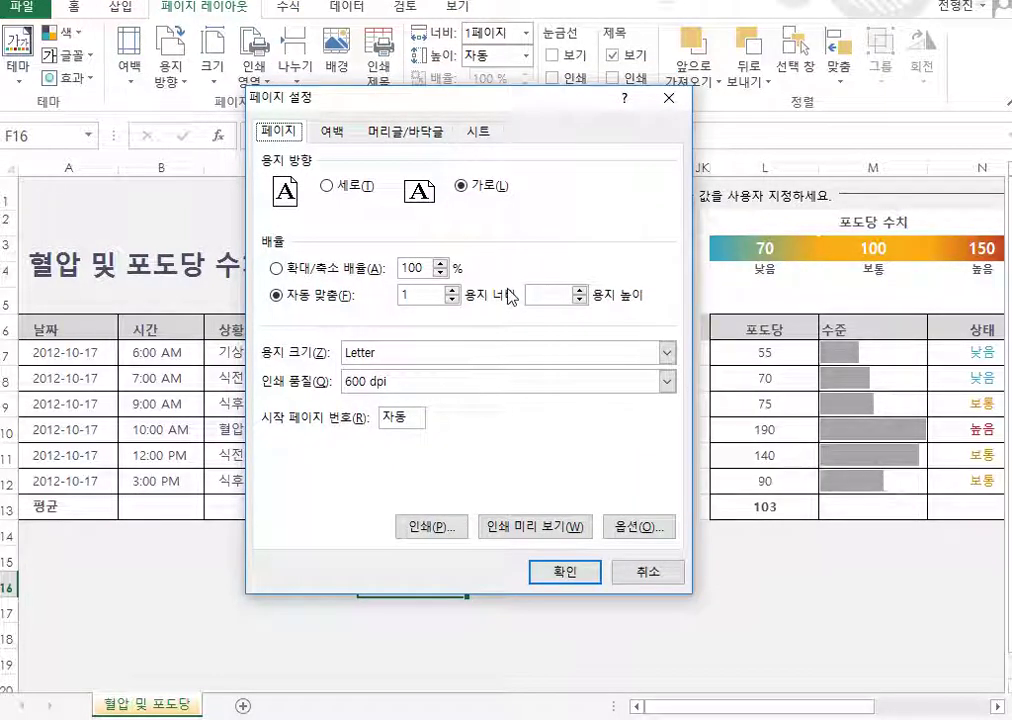
{"action": "left_click_drag", "start_coordinate": [461, 114], "coordinate": [352, 155]}
{"action": "key", "text": "Escape"}
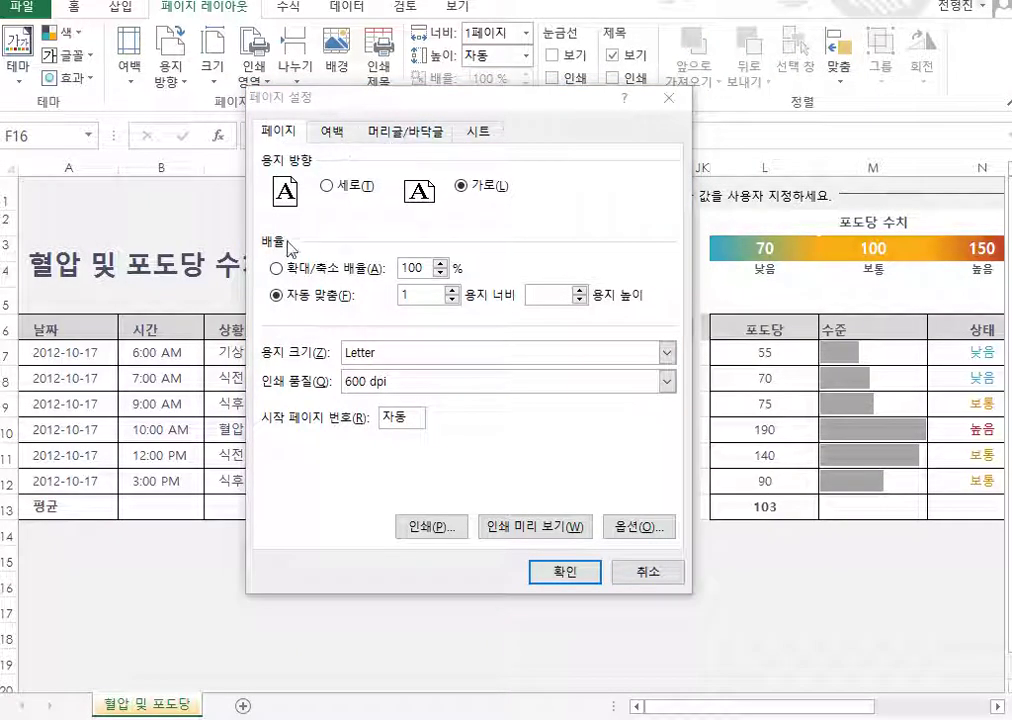
{"action": "left_click", "coordinate": [326, 186]}
{"action": "left_click", "coordinate": [462, 186]}
Open the custom header editor from the worksheet's header and footer settings.
{"action": "left_click", "coordinate": [412, 131]}
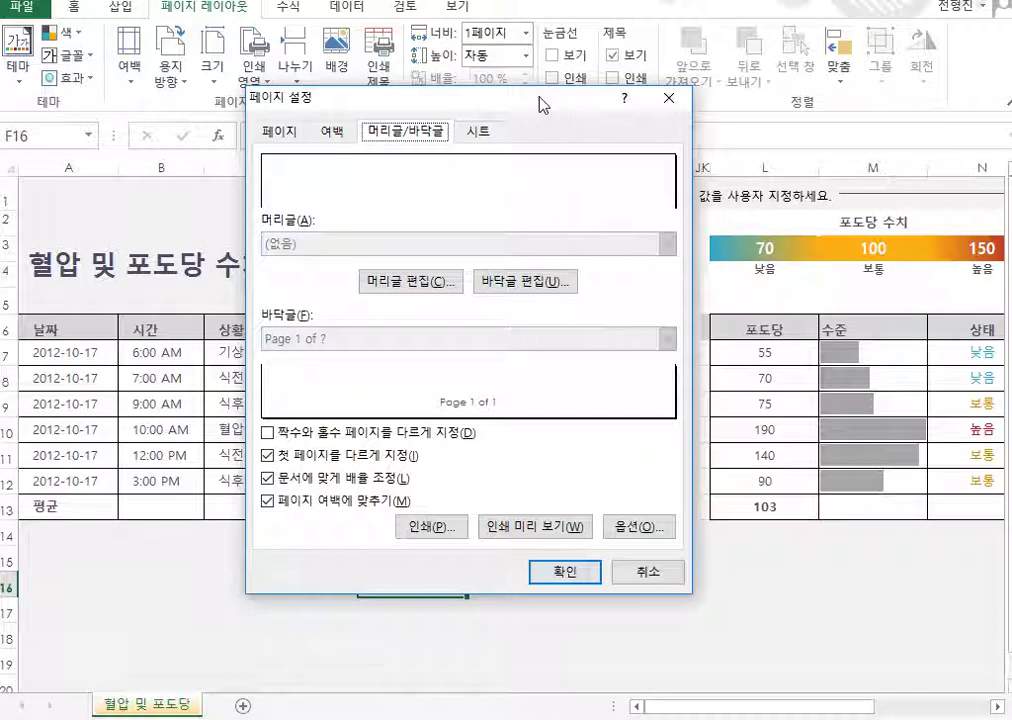
{"action": "left_click_drag", "start_coordinate": [542, 104], "coordinate": [483, 122]}
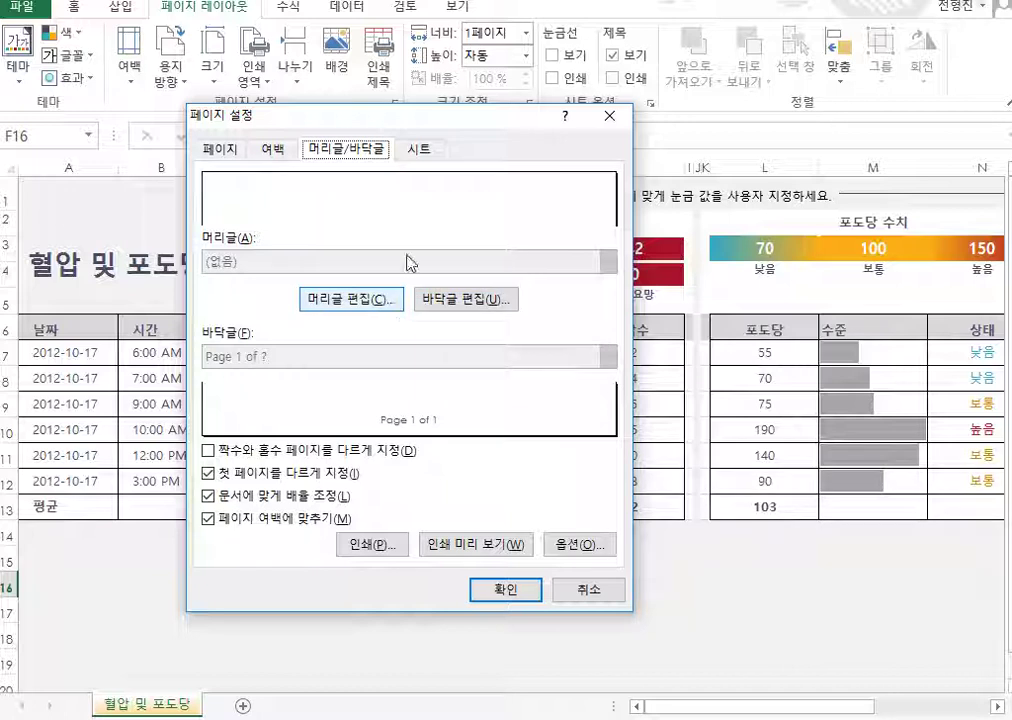
{"action": "mouse_move", "coordinate": [314, 83]}
{"action": "left_mouse_down"}
{"action": "mouse_move", "coordinate": [718, 486]}
{"action": "mouse_move", "coordinate": [806, 605]}
{"action": "mouse_move", "coordinate": [781, 659]}
{"action": "left_mouse_up"}
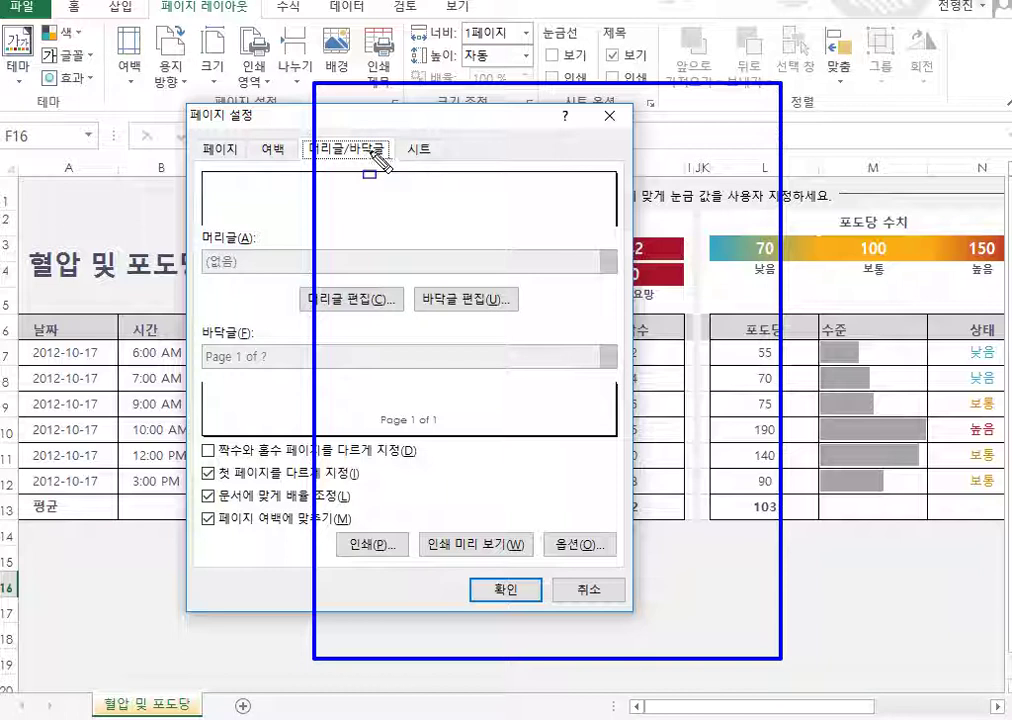
{"action": "mouse_move", "coordinate": [371, 153]}
{"action": "left_mouse_down"}
{"action": "mouse_move", "coordinate": [626, 524]}
{"action": "mouse_move", "coordinate": [685, 591]}
{"action": "mouse_move", "coordinate": [729, 598]}
{"action": "left_mouse_up"}
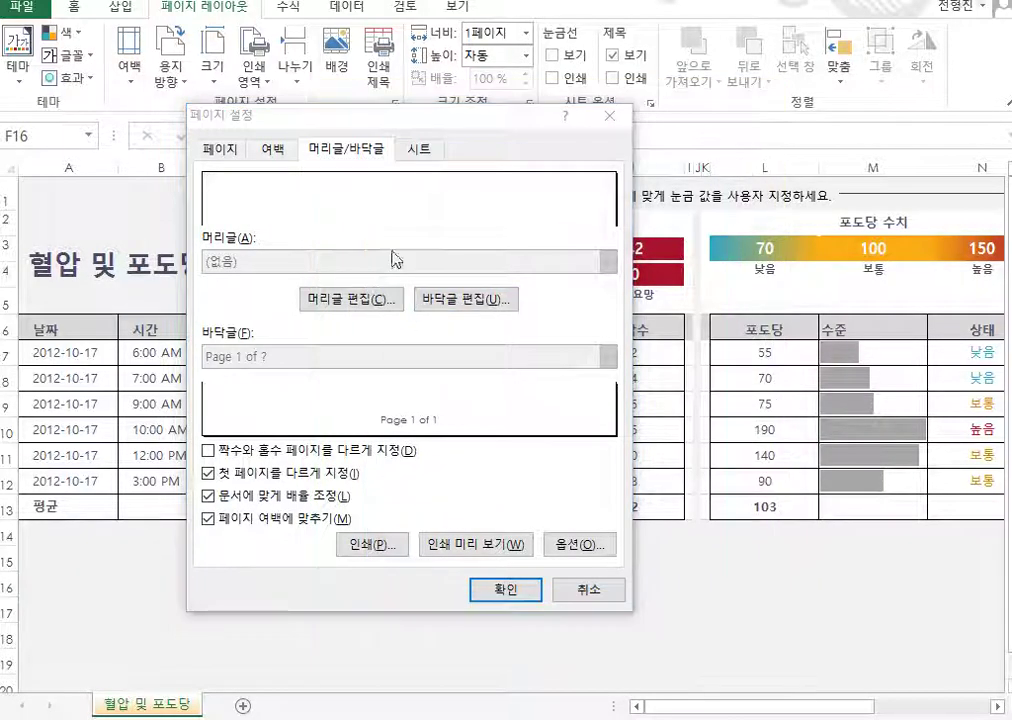
{"action": "mouse_move", "coordinate": [278, 277]}
{"action": "left_mouse_down"}
{"action": "mouse_move", "coordinate": [395, 350]}
{"action": "mouse_move", "coordinate": [414, 332]}
{"action": "left_mouse_up"}
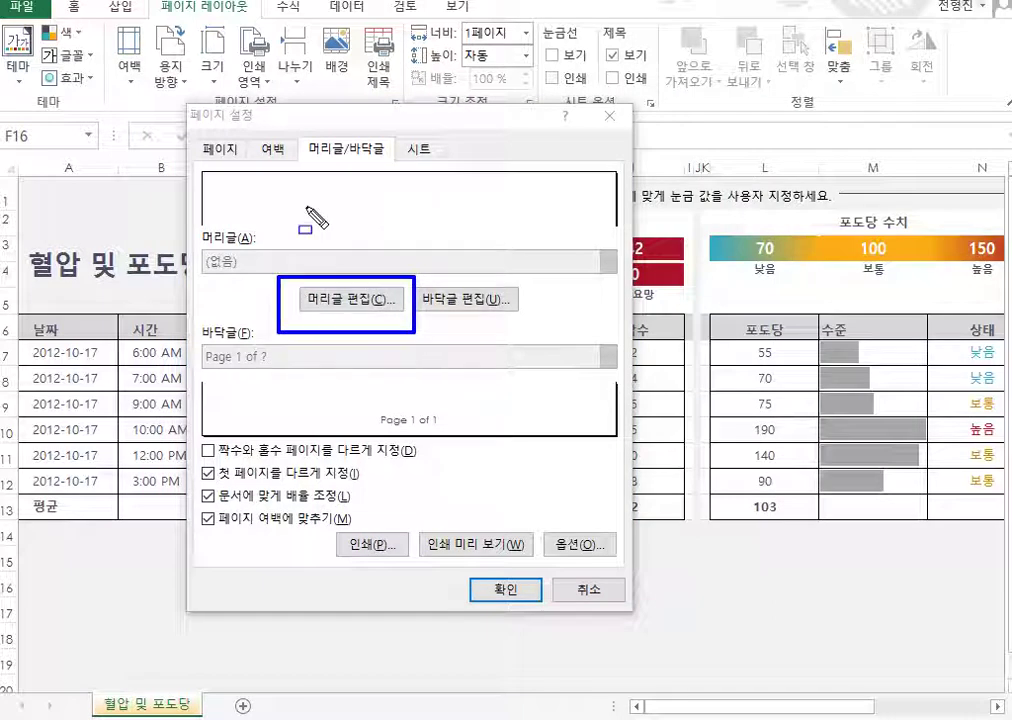
{"action": "left_click", "coordinate": [361, 307]}
{"action": "left_click_drag", "start_coordinate": [430, 89], "coordinate": [570, 108]}
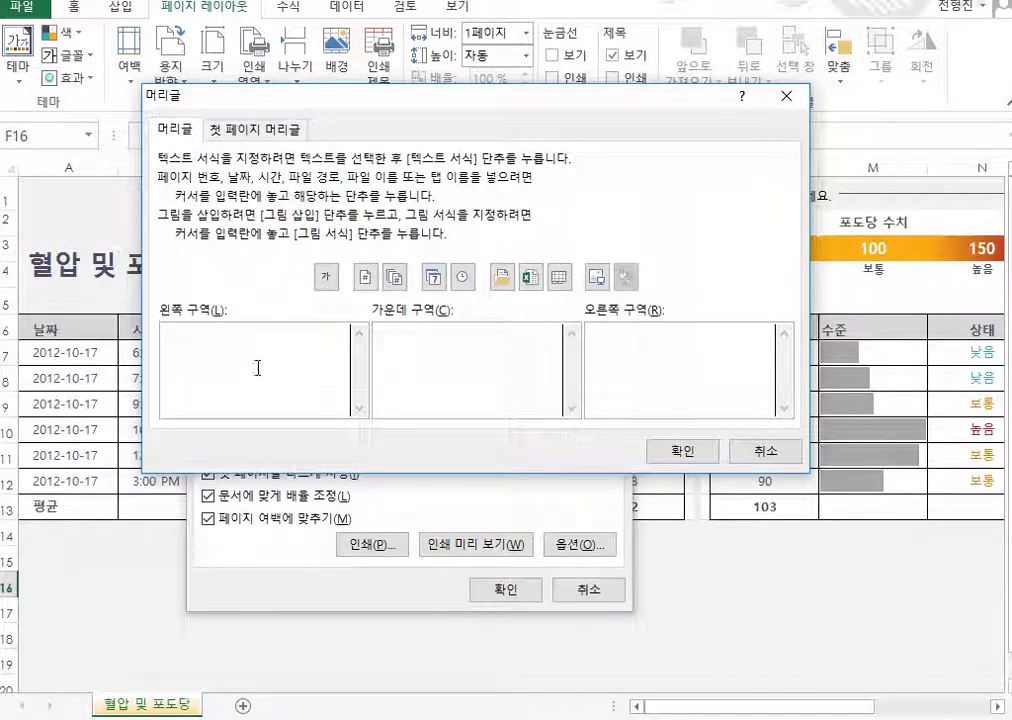
Examine the header's left, center and right sections, the insertable elements and the text font options.
{"action": "key", "text": "Tab"}
{"action": "key", "text": "Tab"}
{"action": "key", "text": "Tab"}
{"action": "left_click", "coordinate": [251, 390]}
{"action": "left_click", "coordinate": [416, 357]}
{"action": "left_click_drag", "start_coordinate": [308, 256], "coordinate": [500, 288]}
{"action": "left_click_drag", "start_coordinate": [657, 280], "coordinate": [664, 300]}
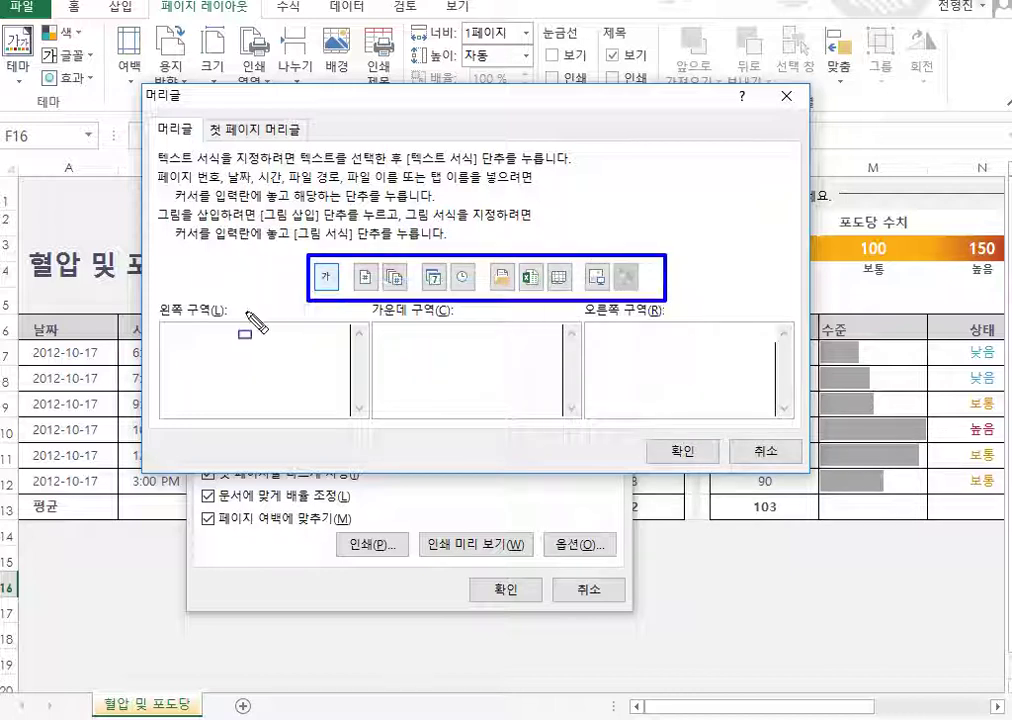
{"action": "key", "text": "Escape"}
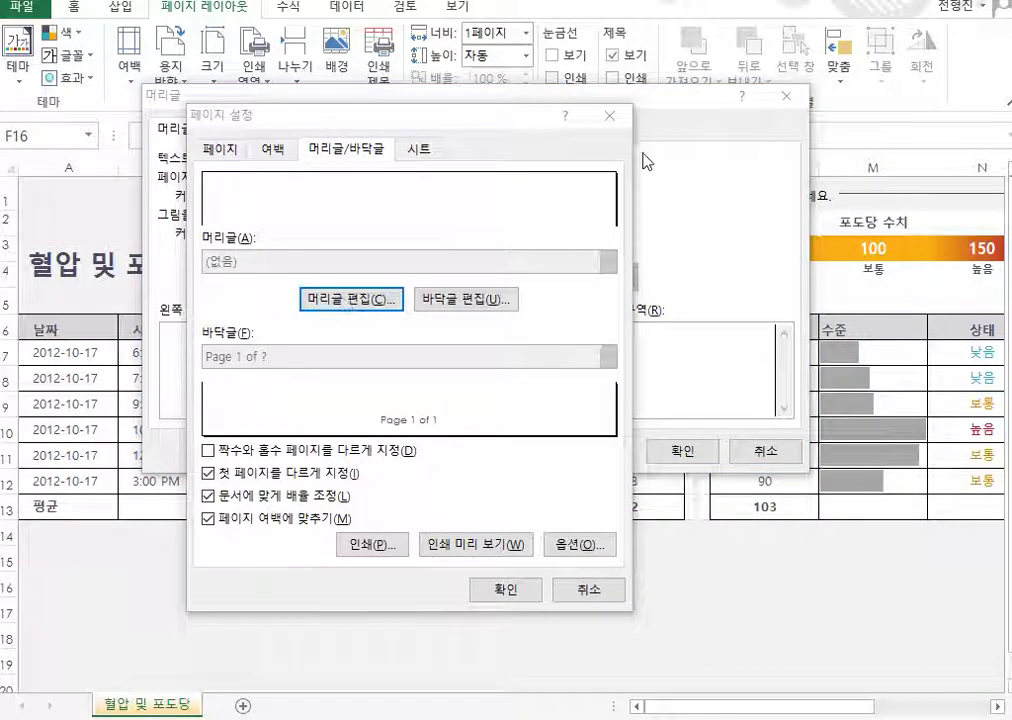
{"action": "left_click", "coordinate": [678, 192]}
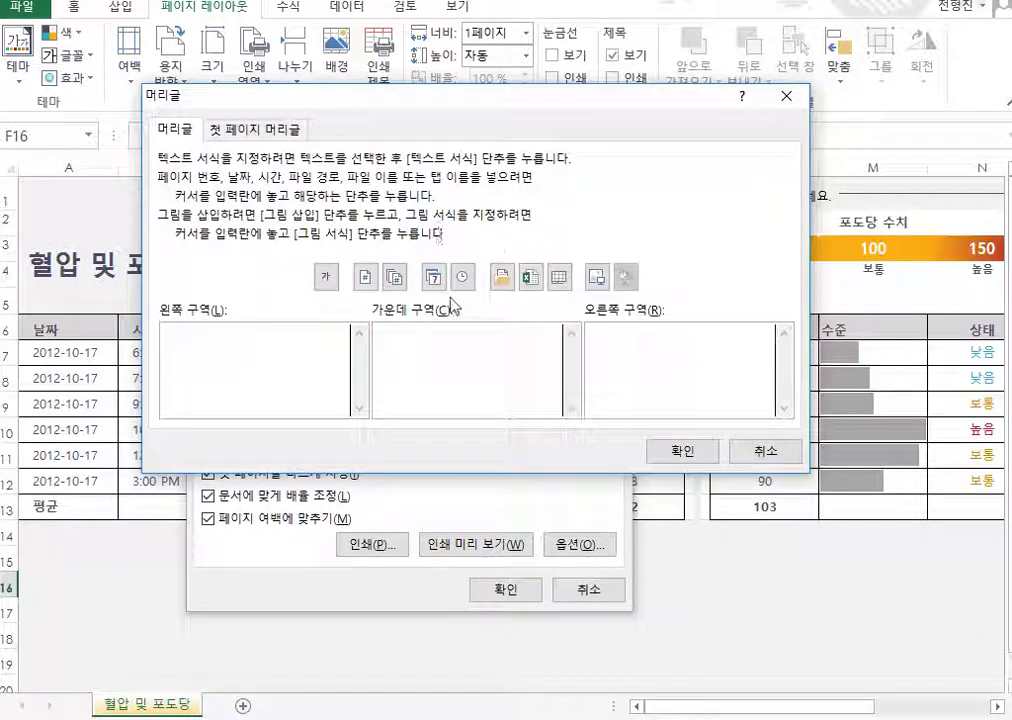
{"action": "left_click", "coordinate": [326, 276]}
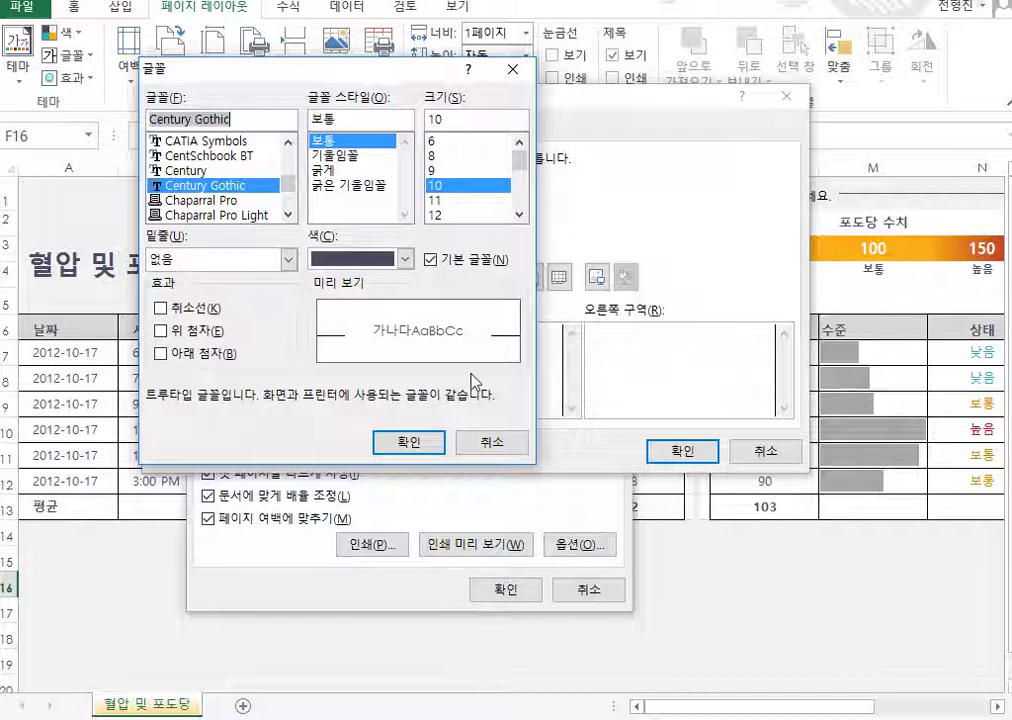
{"action": "left_click", "coordinate": [490, 447]}
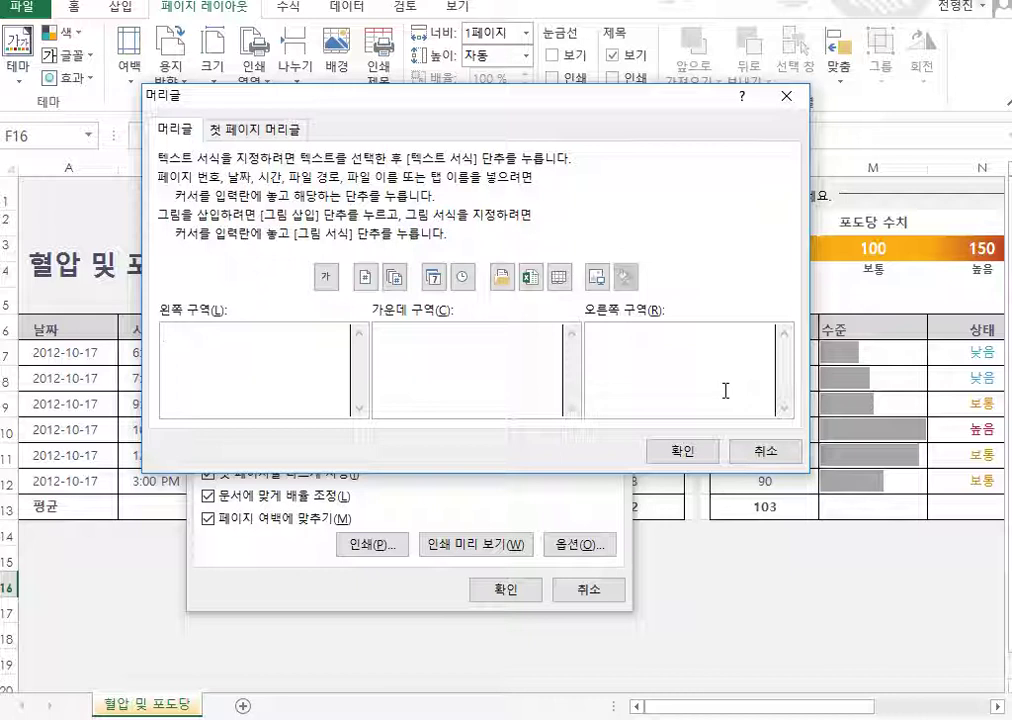
Insert the page number, a slash and the total page count in the header's left section, and apply the page setup.
{"action": "left_click", "coordinate": [367, 278]}
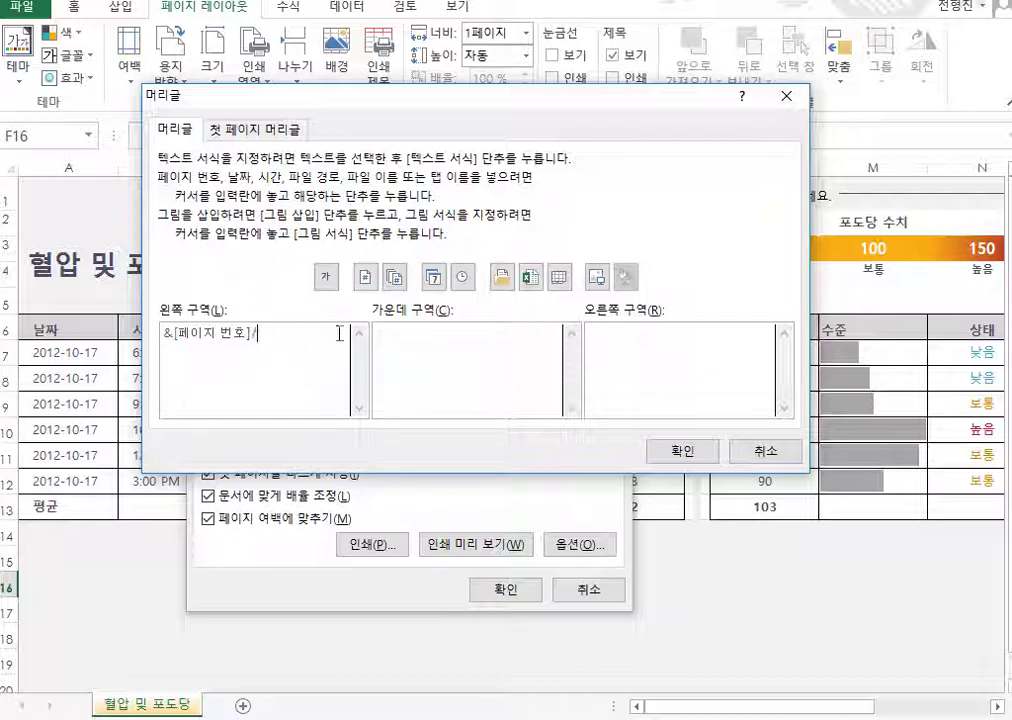
{"action": "left_click", "coordinate": [396, 277]}
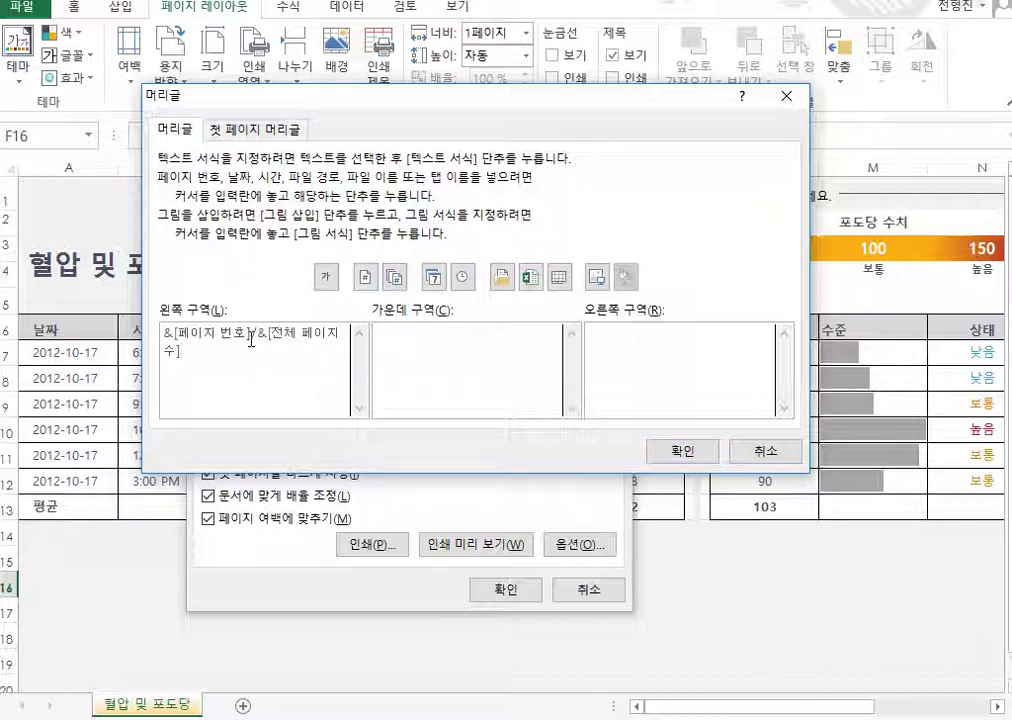
{"action": "left_click", "coordinate": [682, 450]}
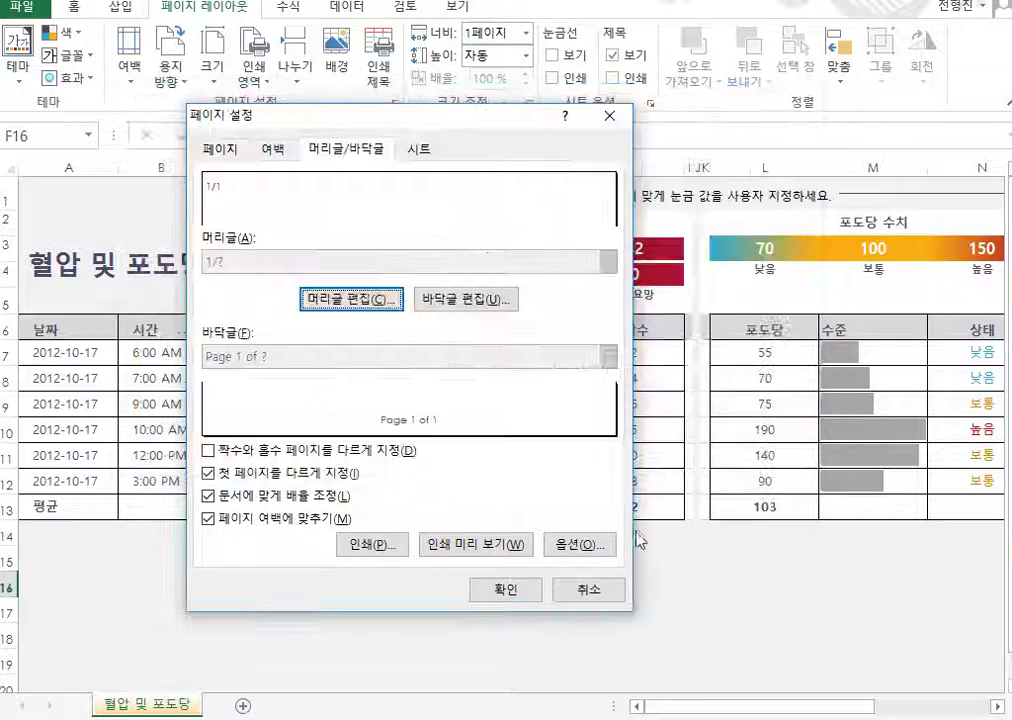
{"action": "left_click", "coordinate": [499, 592]}
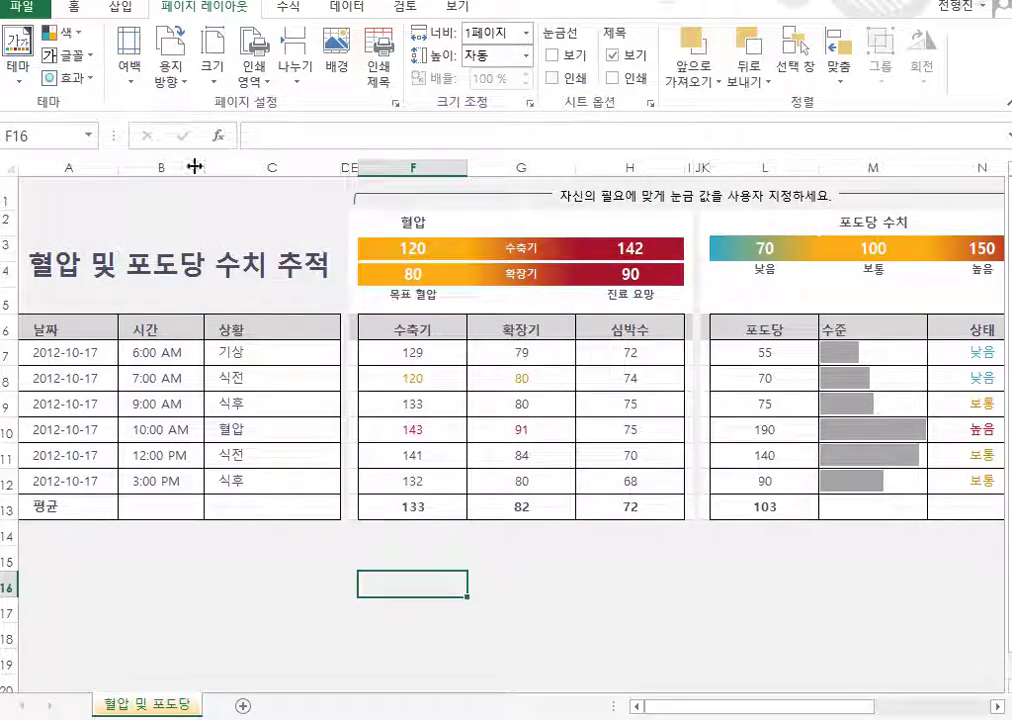
Check the worksheet's header in the print preview.
{"action": "left_click", "coordinate": [30, 8]}
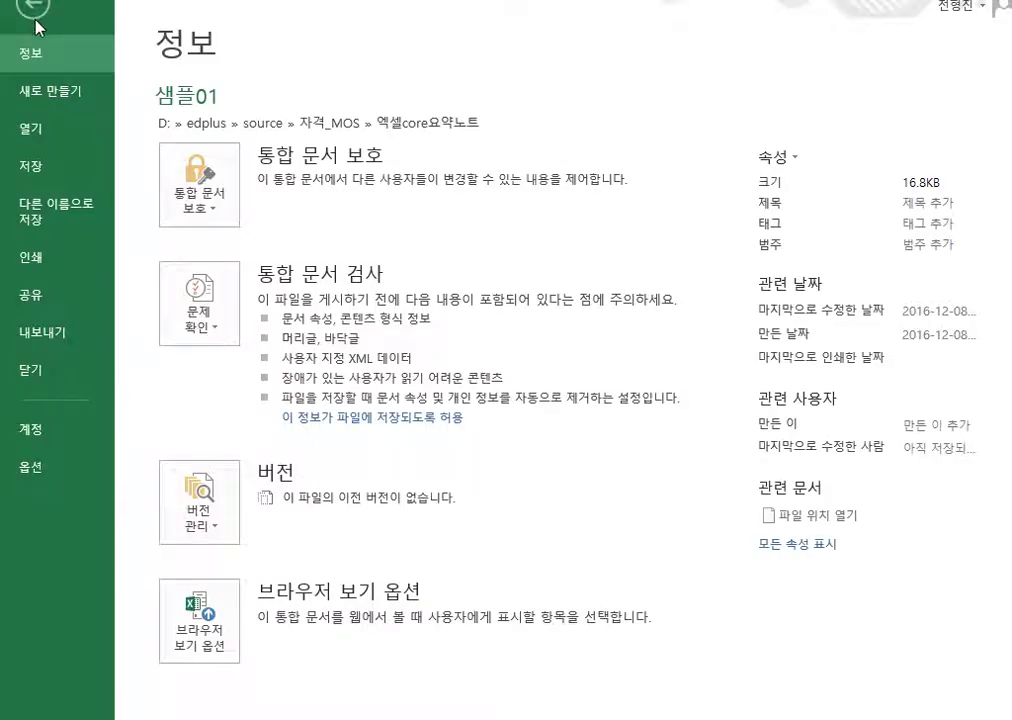
{"action": "left_click", "coordinate": [72, 258]}
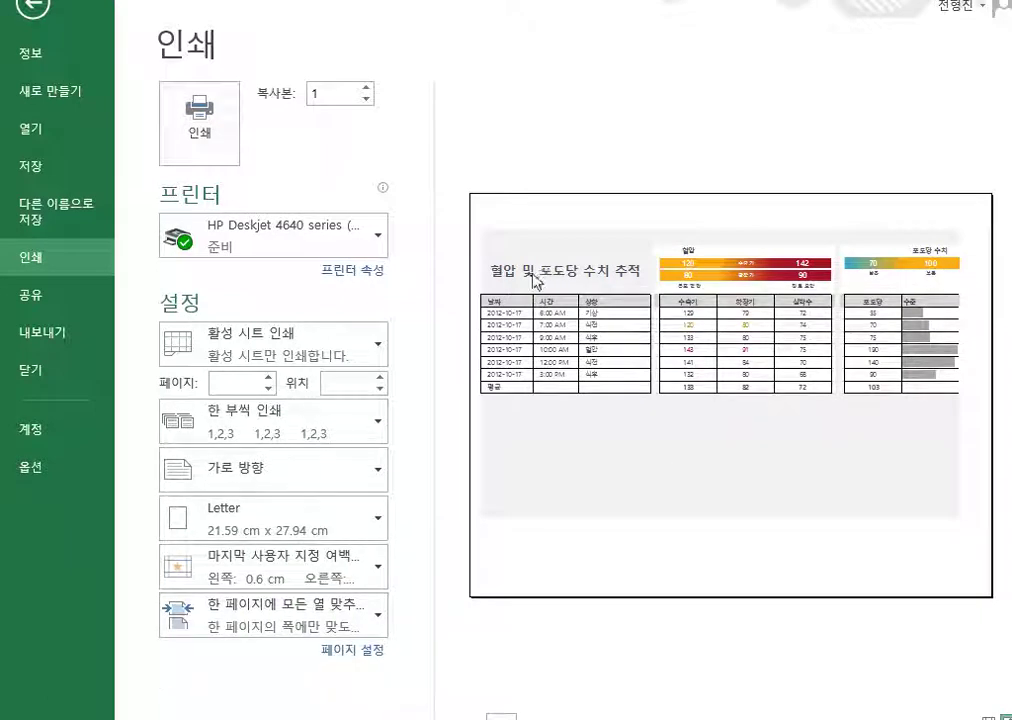
{"action": "left_click", "coordinate": [180, 99]}
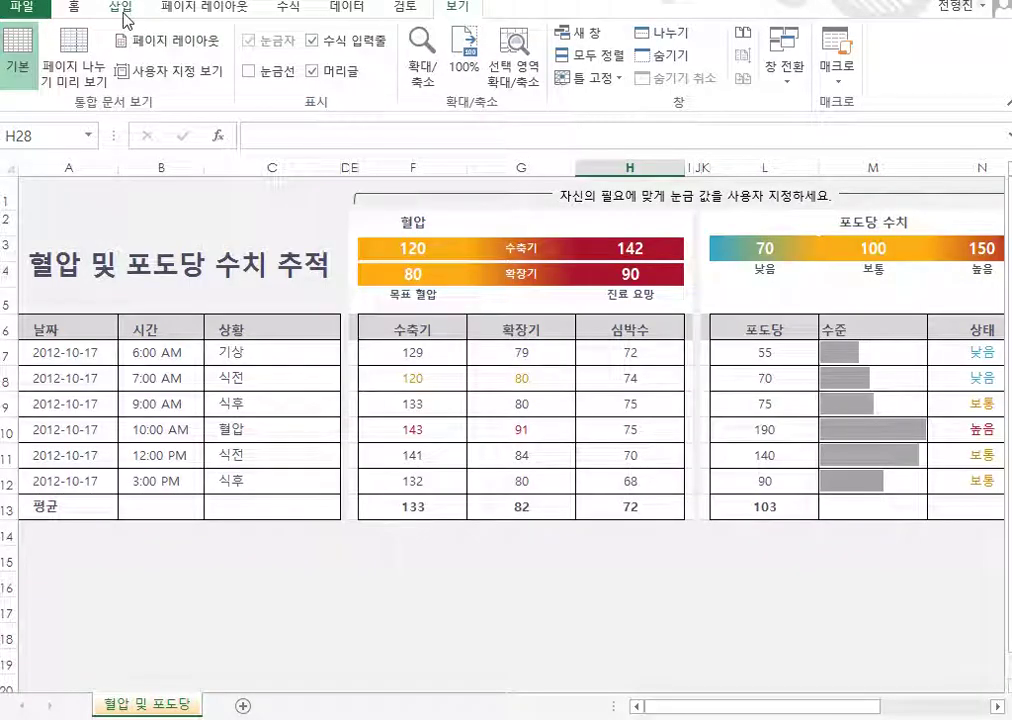
Insert the page number, a slash and the total page count in the left section of the worksheet's custom header.
{"action": "left_click", "coordinate": [210, 8]}
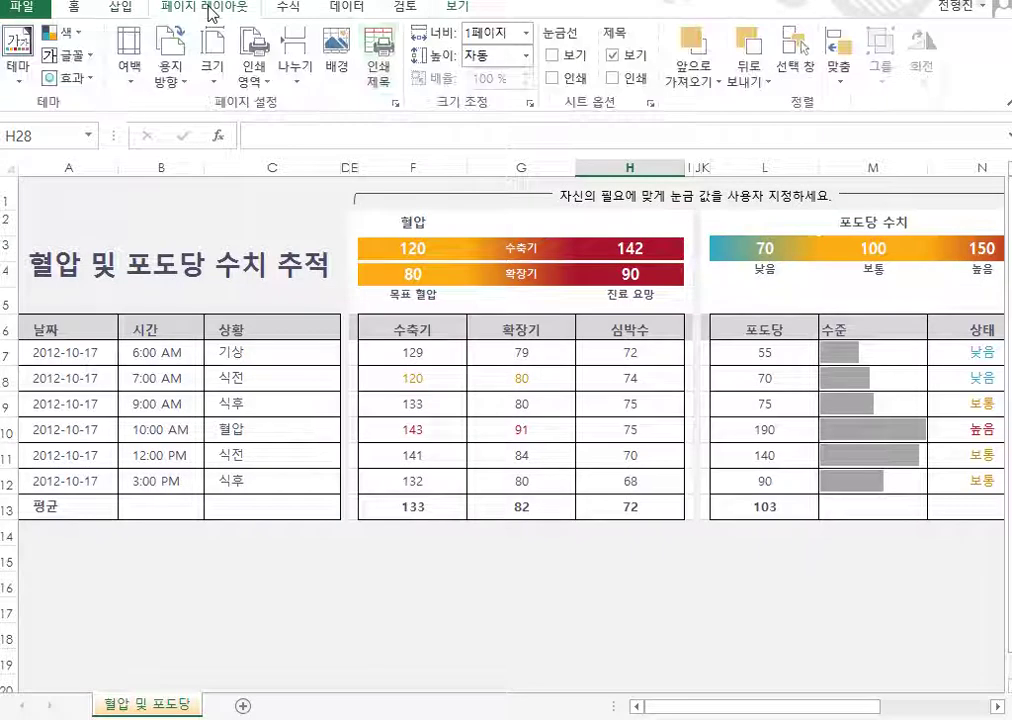
{"action": "left_click", "coordinate": [395, 103]}
{"action": "left_click", "coordinate": [350, 149]}
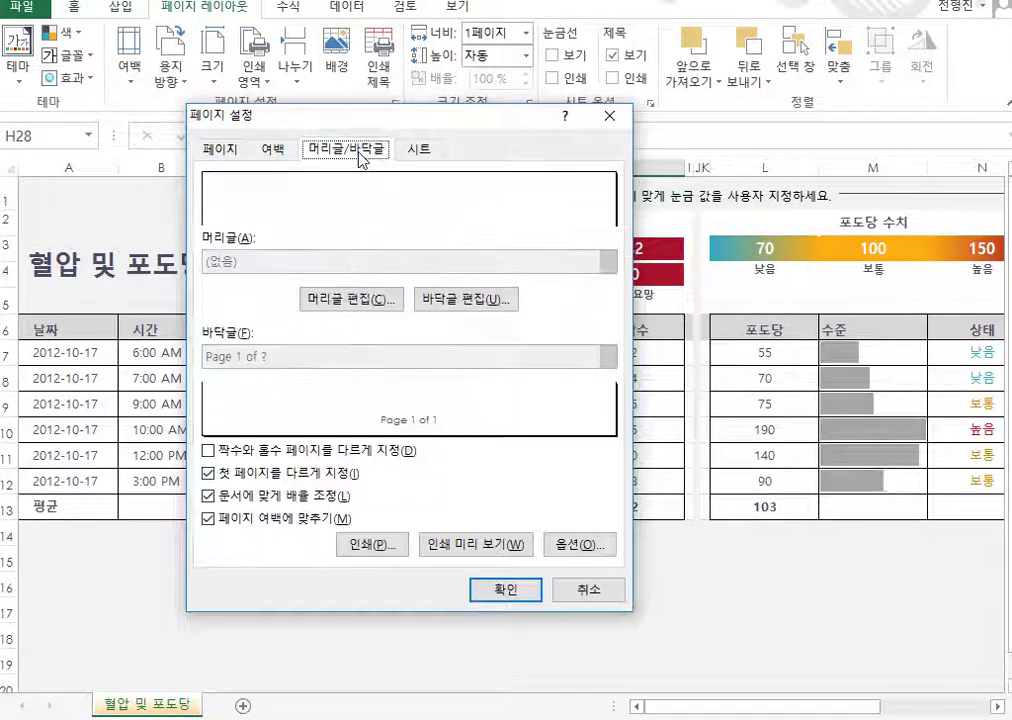
{"action": "left_click", "coordinate": [412, 298]}
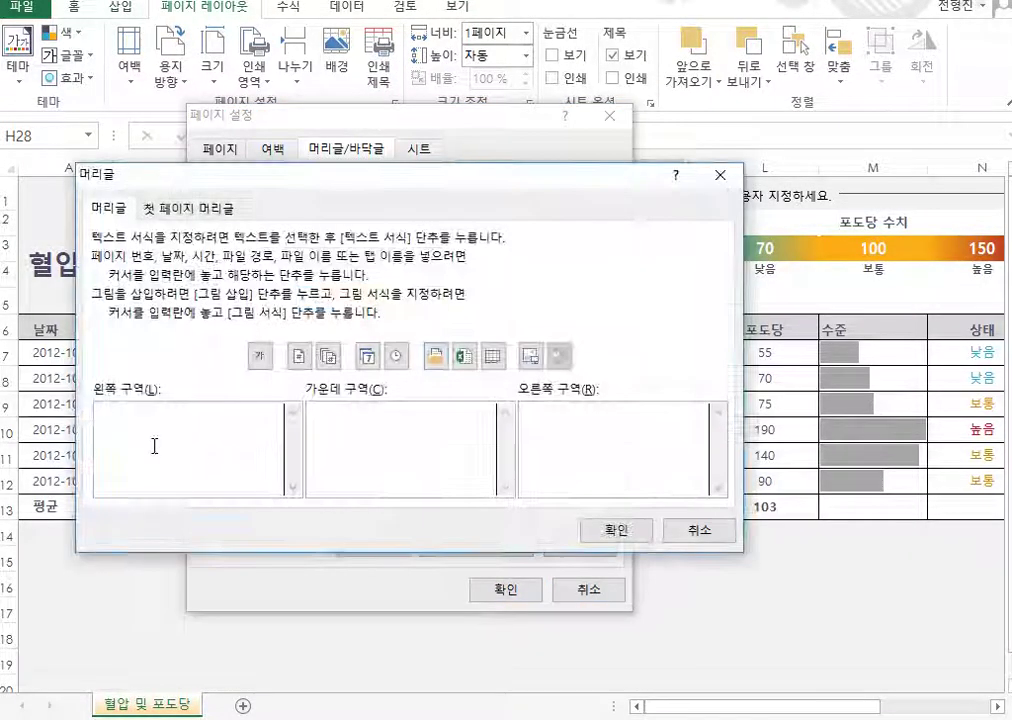
{"action": "left_click_drag", "start_coordinate": [357, 185], "coordinate": [441, 198]}
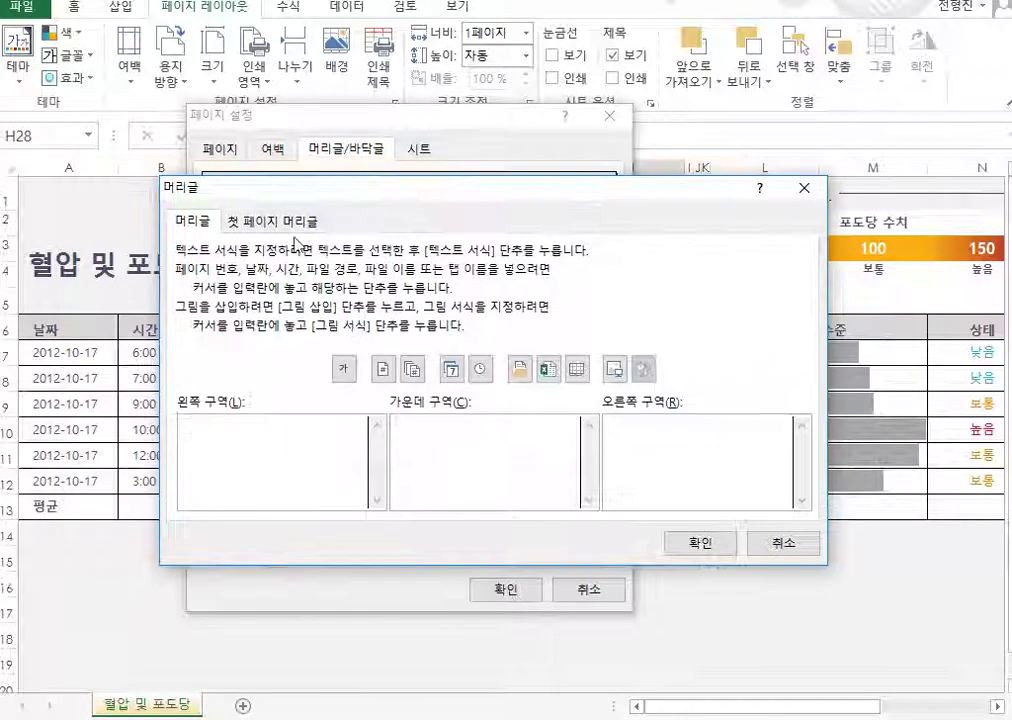
{"action": "left_click", "coordinate": [190, 221]}
{"action": "left_click", "coordinate": [194, 427]}
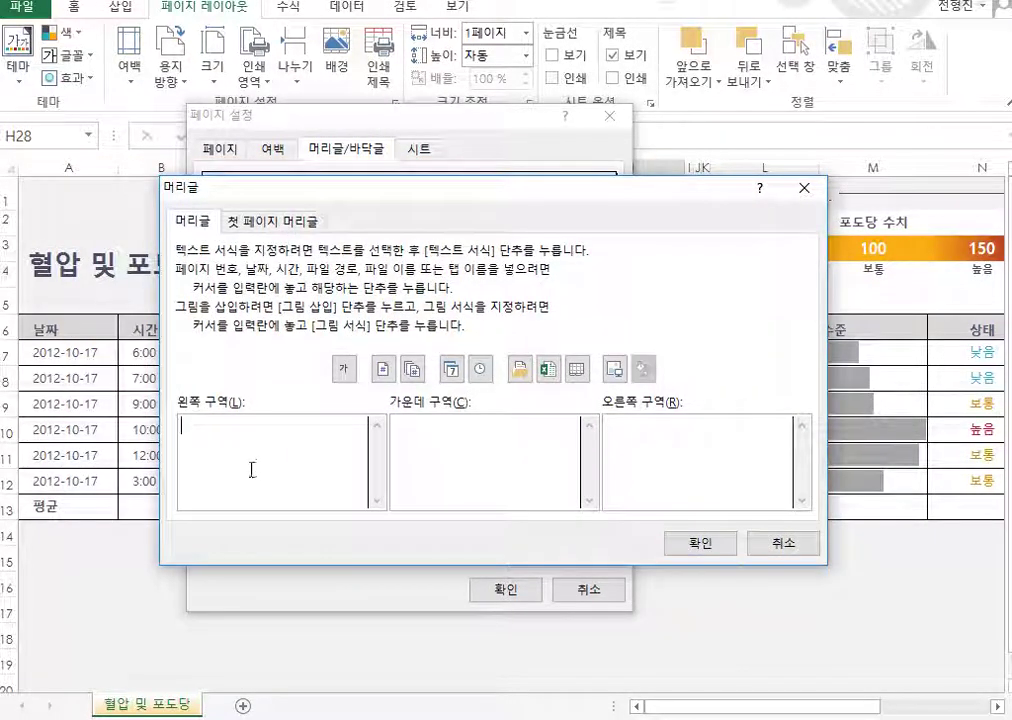
{"action": "left_click", "coordinate": [383, 369]}
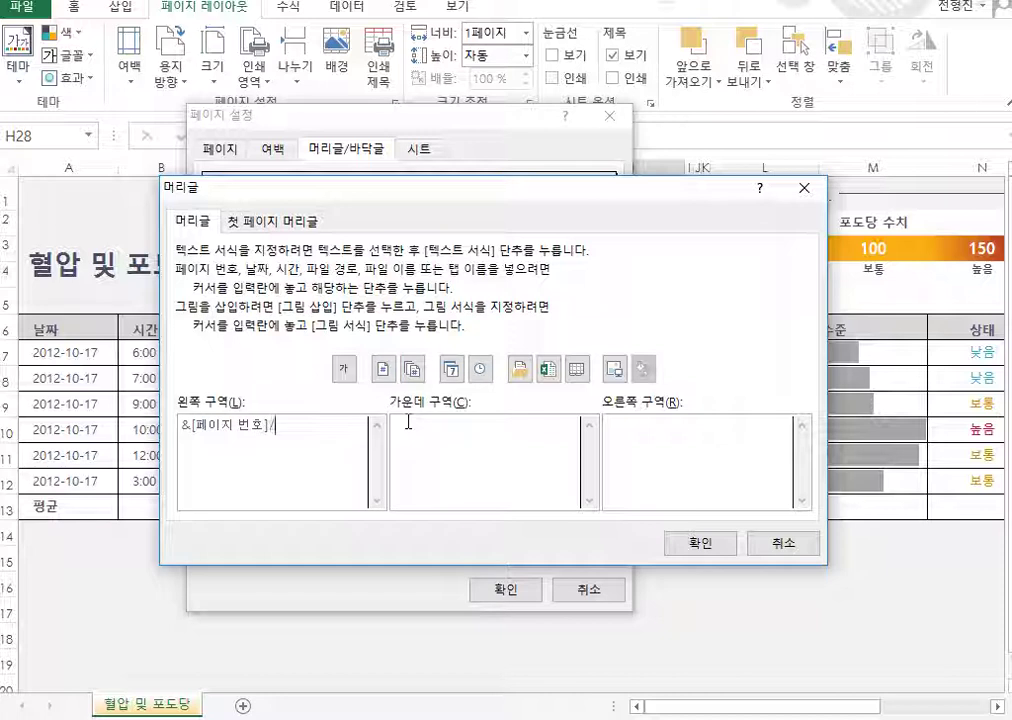
{"action": "left_click", "coordinate": [411, 369]}
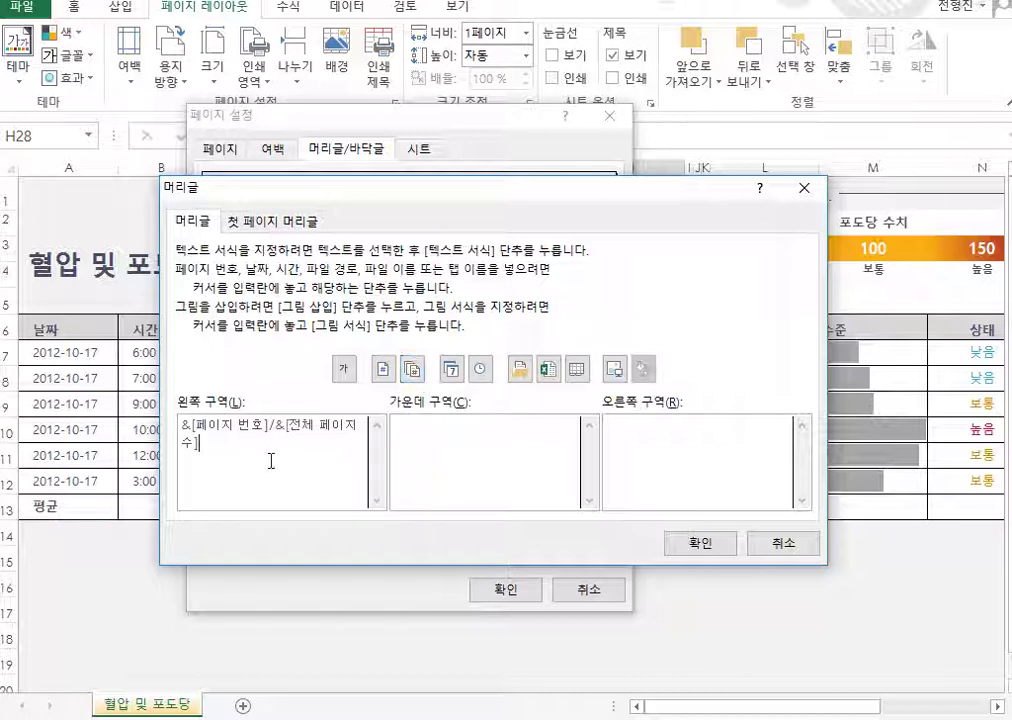
{"action": "left_click", "coordinate": [680, 548]}
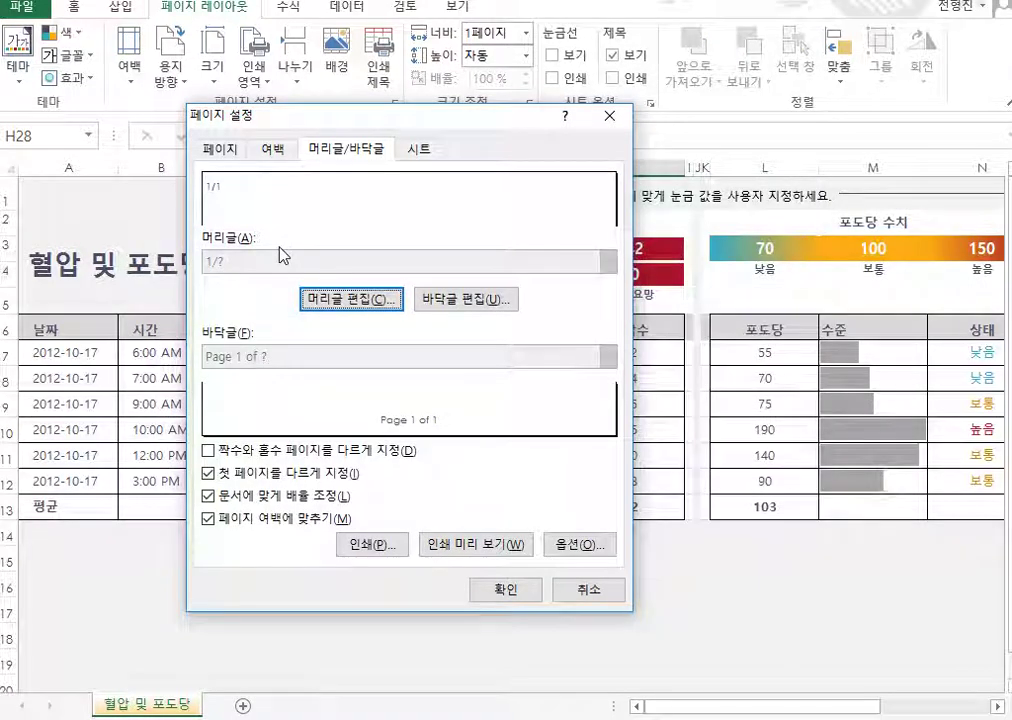
Examine the header and footer previews and the insertable elements in the custom header editor, and leave the editor without changes.
{"action": "left_click_drag", "start_coordinate": [242, 210], "coordinate": [199, 177]}
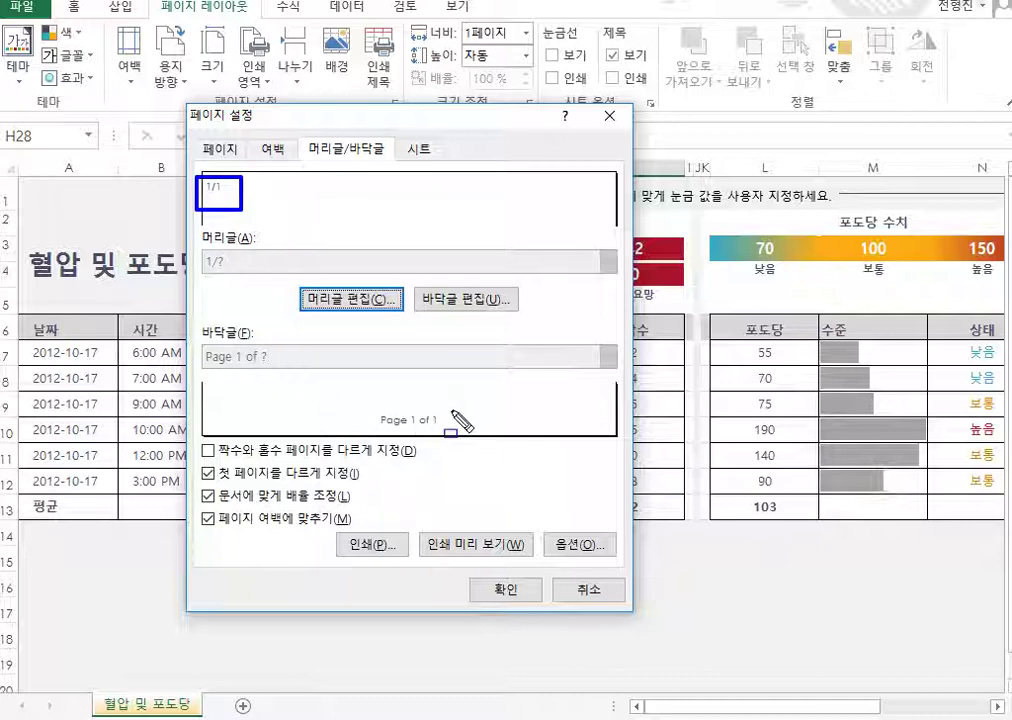
{"action": "left_click_drag", "start_coordinate": [458, 400], "coordinate": [359, 440]}
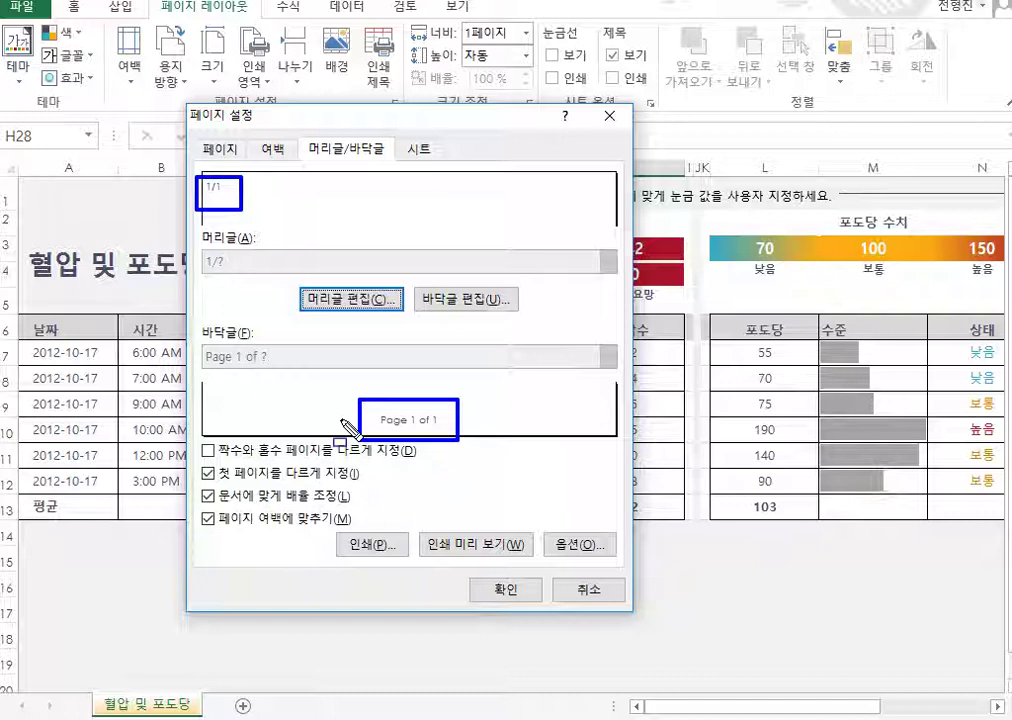
{"action": "key", "text": "Escape"}
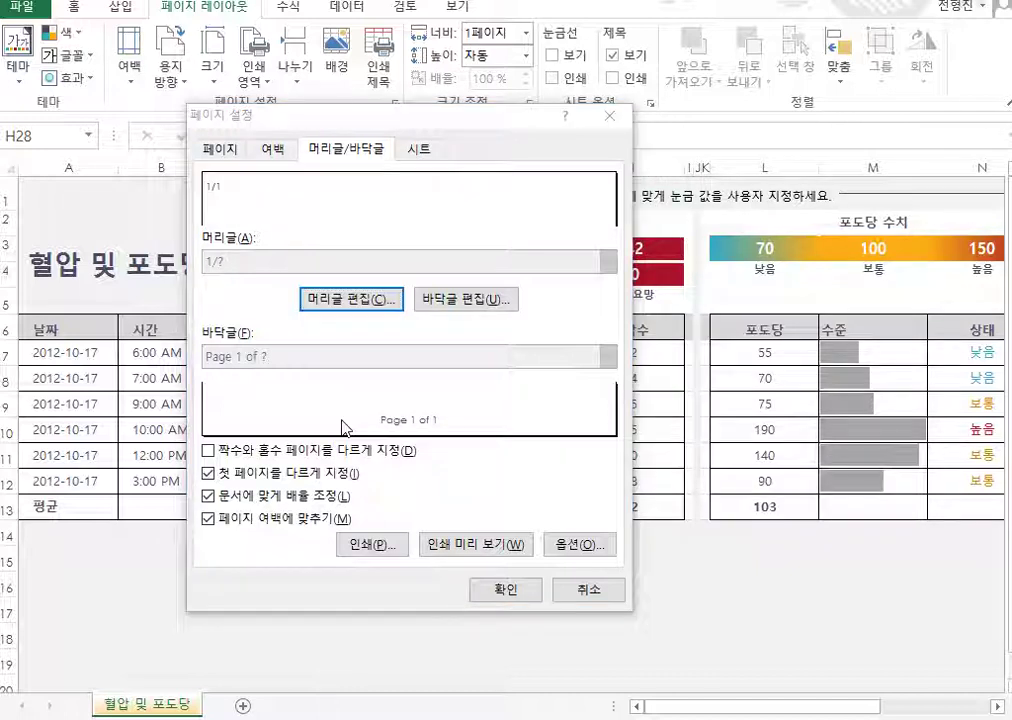
{"action": "left_click", "coordinate": [349, 311]}
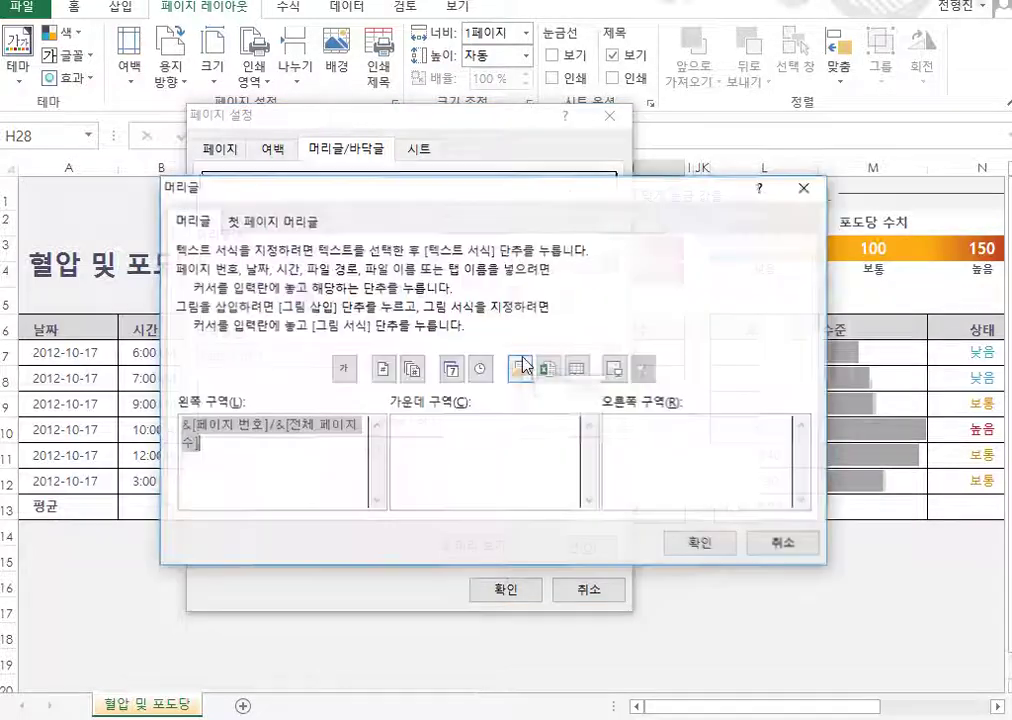
{"action": "left_click", "coordinate": [316, 476]}
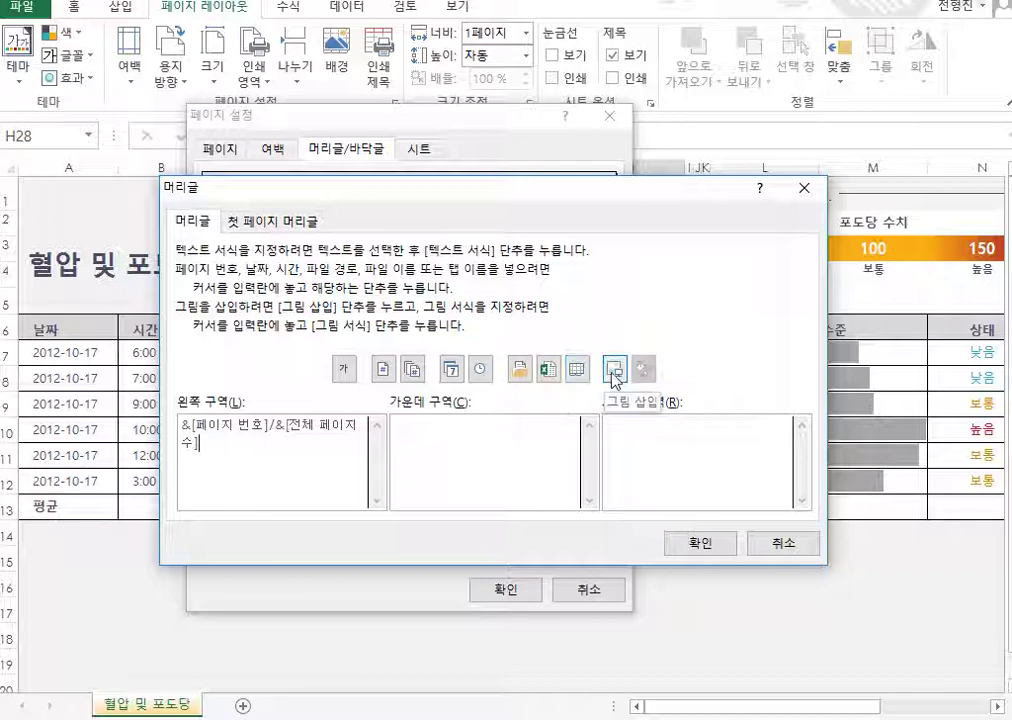
{"action": "left_click", "coordinate": [784, 544]}
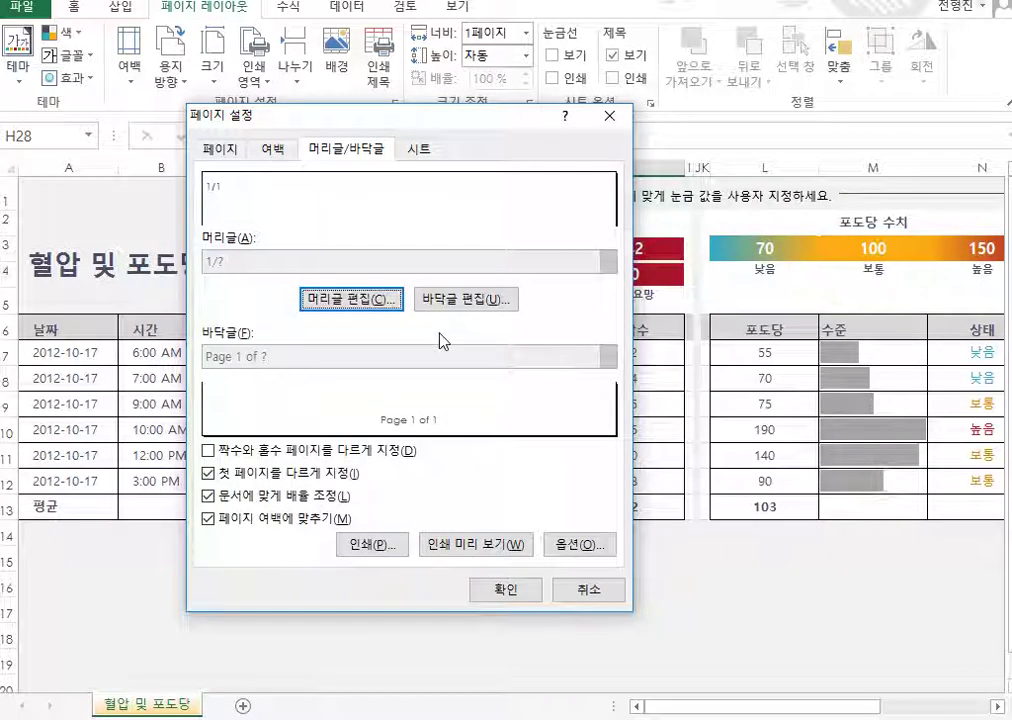
Examine the center section's page-number text in the custom footer editor and leave it without changes.
{"action": "left_click", "coordinate": [468, 298]}
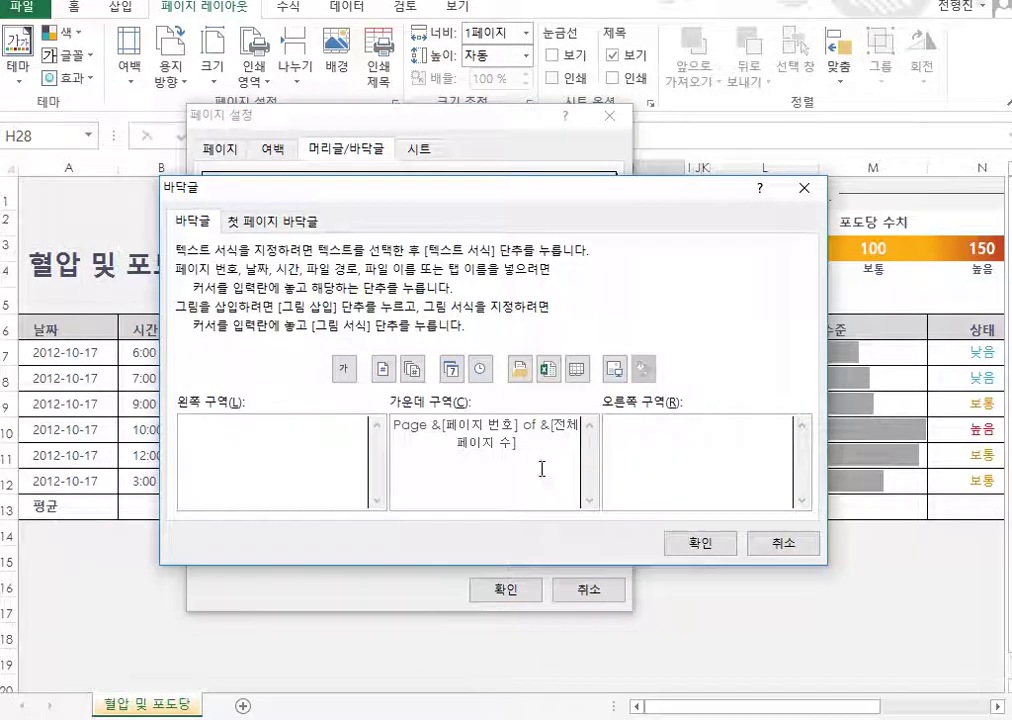
{"action": "left_click", "coordinate": [524, 444]}
{"action": "left_click_drag", "start_coordinate": [524, 444], "coordinate": [294, 407]}
{"action": "left_click", "coordinate": [468, 497]}
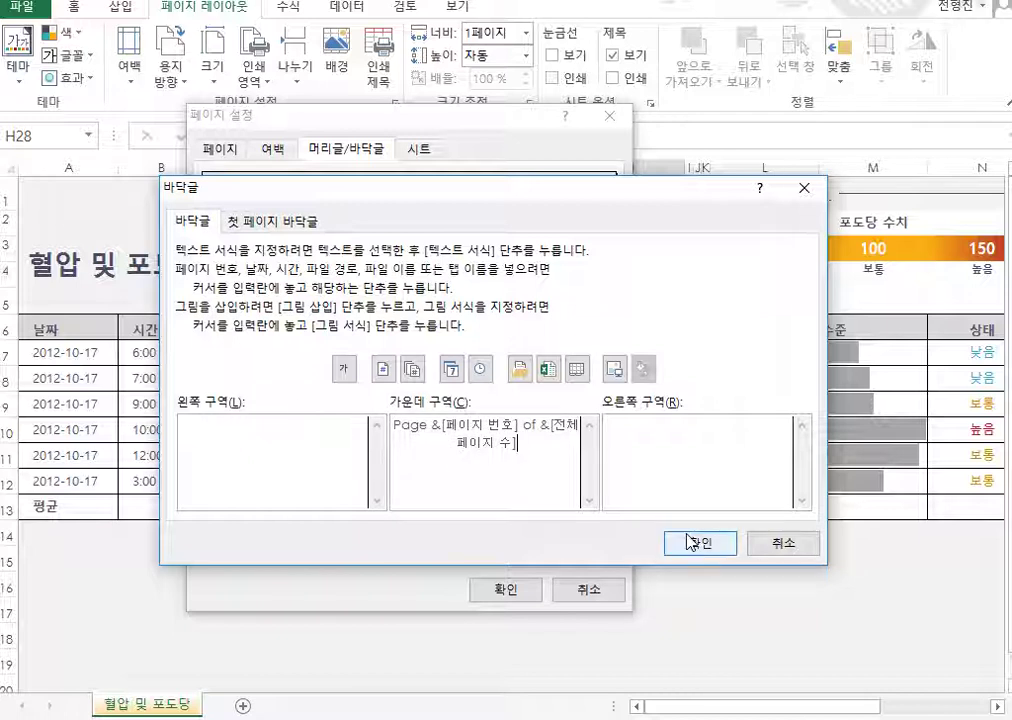
{"action": "left_click", "coordinate": [776, 542]}
Review the page and header/footer settings, and close the page setup without applying it.
{"action": "left_click", "coordinate": [220, 149]}
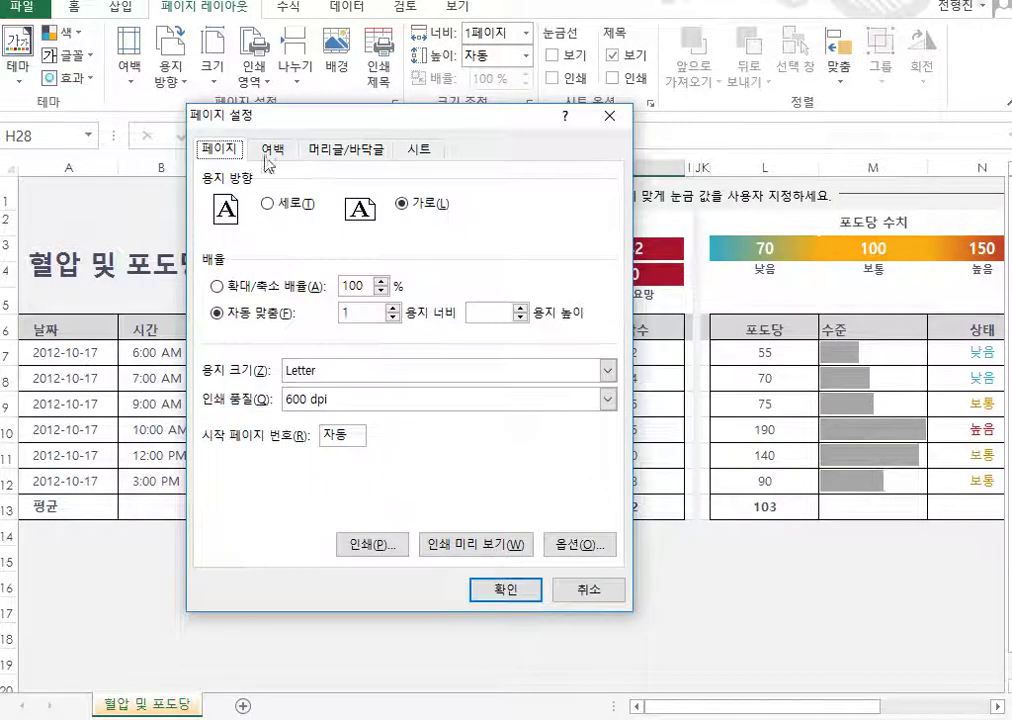
{"action": "left_click", "coordinate": [341, 152]}
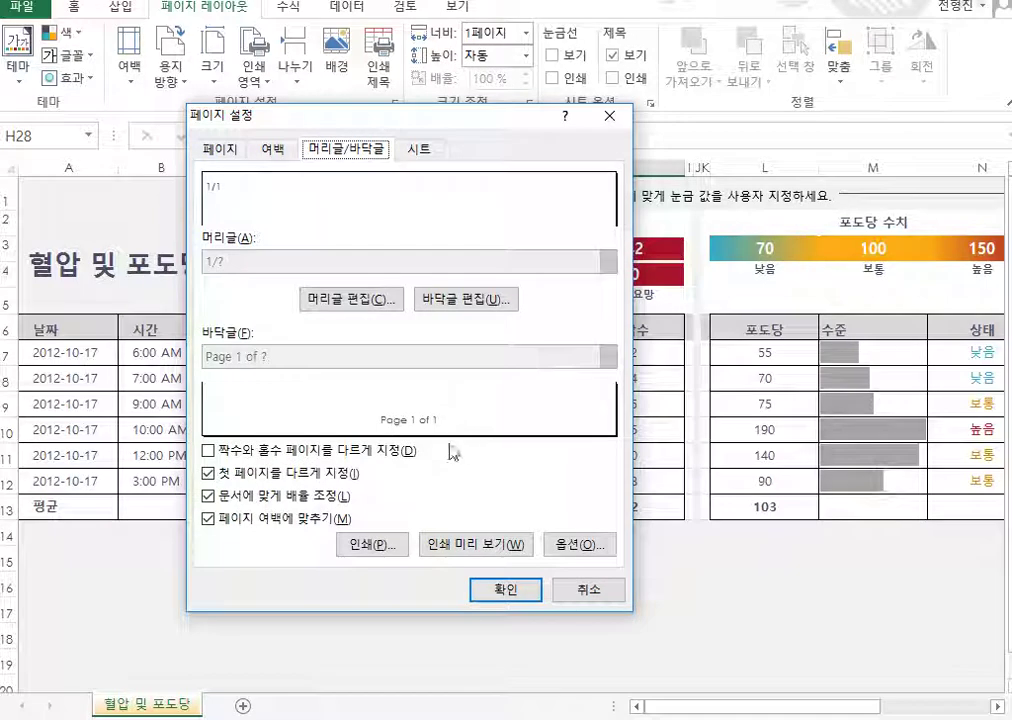
{"action": "left_click", "coordinate": [587, 590]}
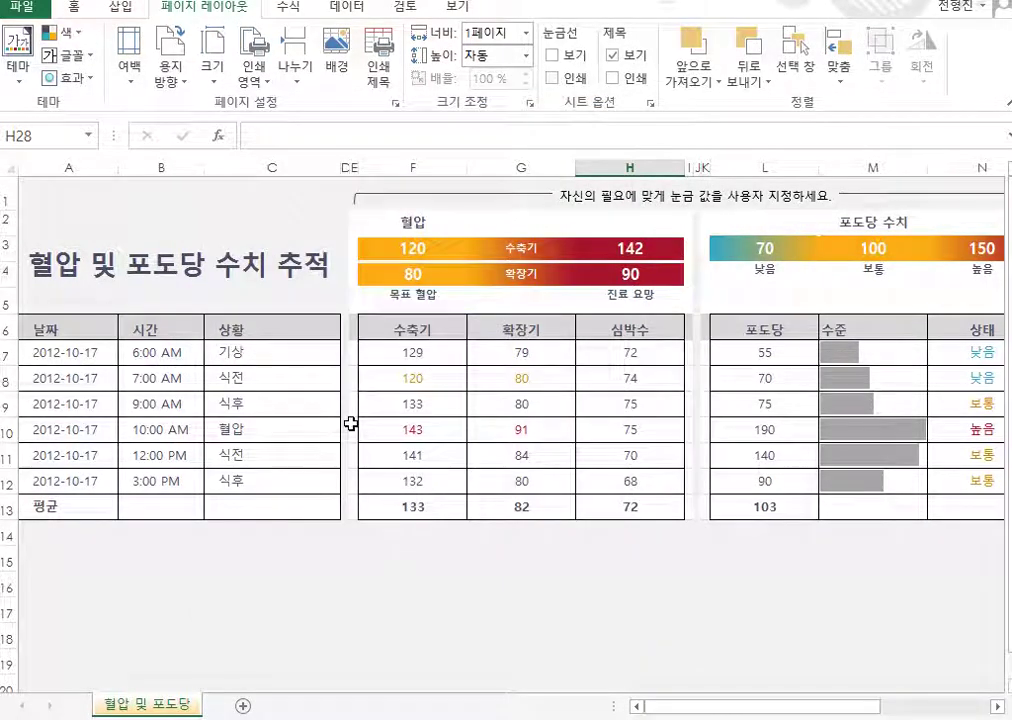
Start header and footer editing directly on the worksheet and activate the center section of the first page's header.
{"action": "left_click", "coordinate": [122, 9]}
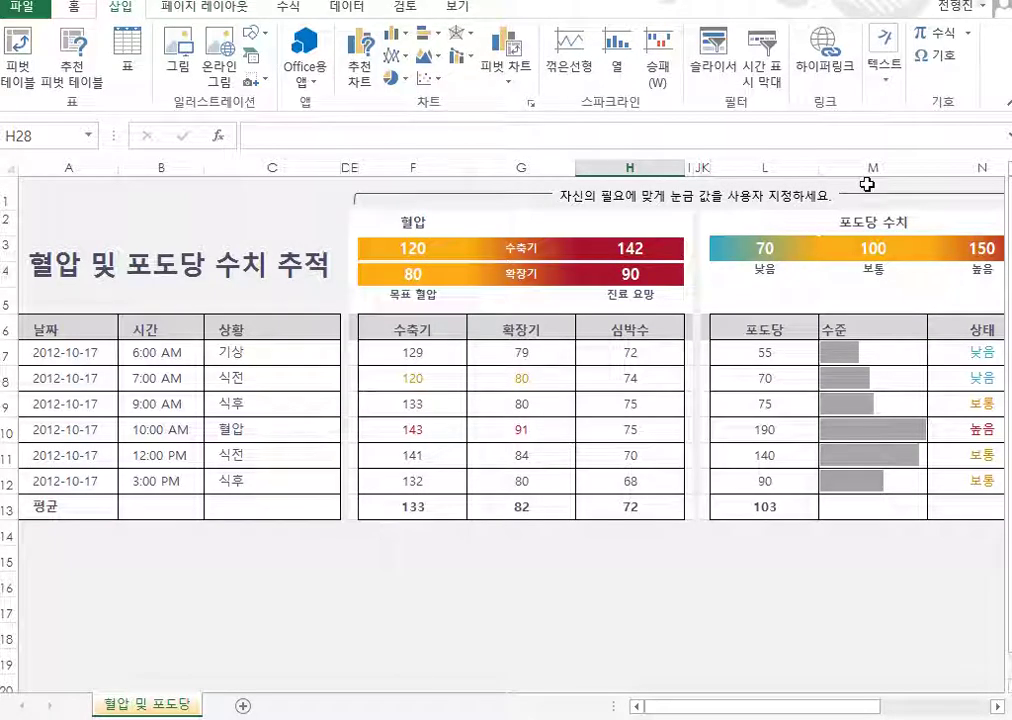
{"action": "left_click", "coordinate": [888, 92]}
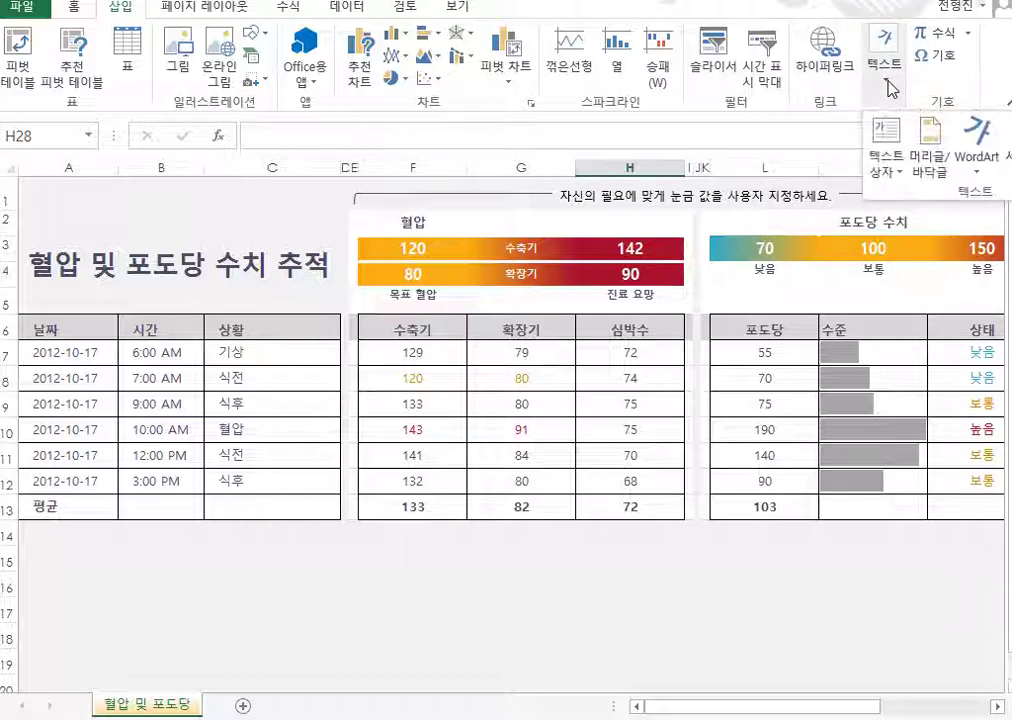
{"action": "left_click", "coordinate": [922, 165]}
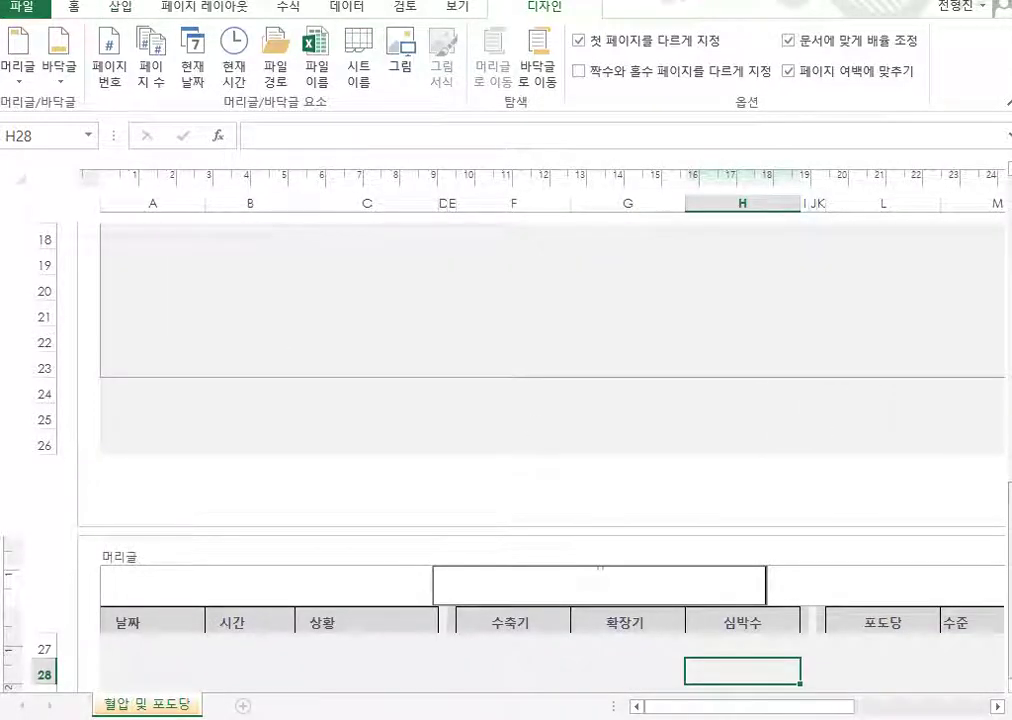
{"action": "left_click_drag", "start_coordinate": [1009, 548], "coordinate": [1008, 155]}
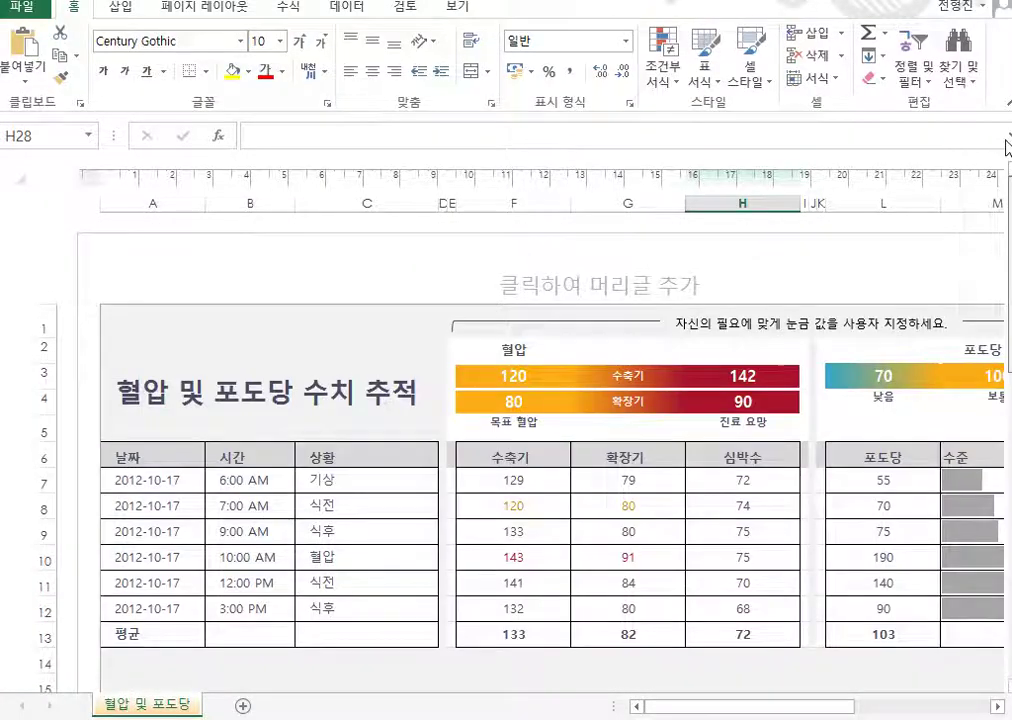
{"action": "left_click", "coordinate": [576, 290]}
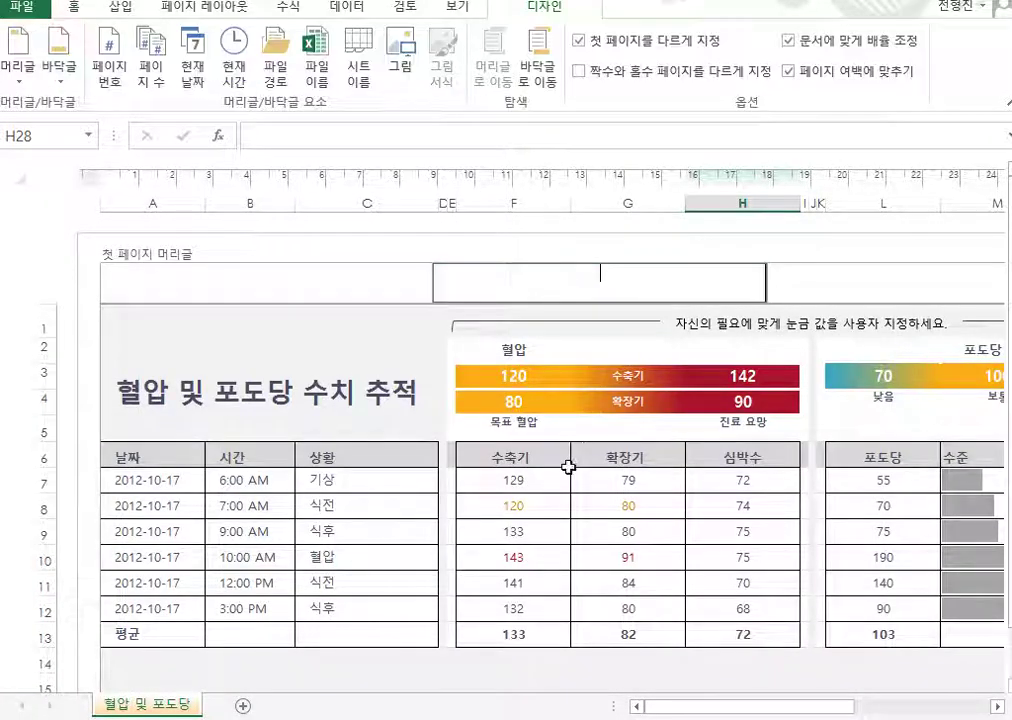
Examine the left, center and right sections of the first page's header by activating each in turn.
{"action": "left_click", "coordinate": [350, 289]}
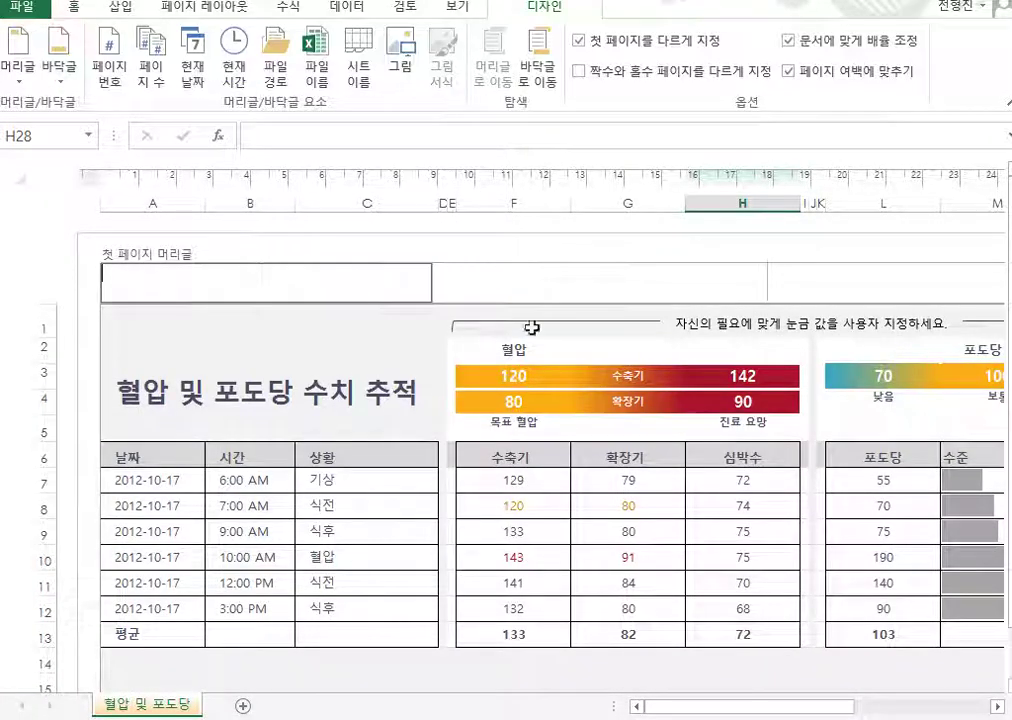
{"action": "left_click", "coordinate": [447, 282]}
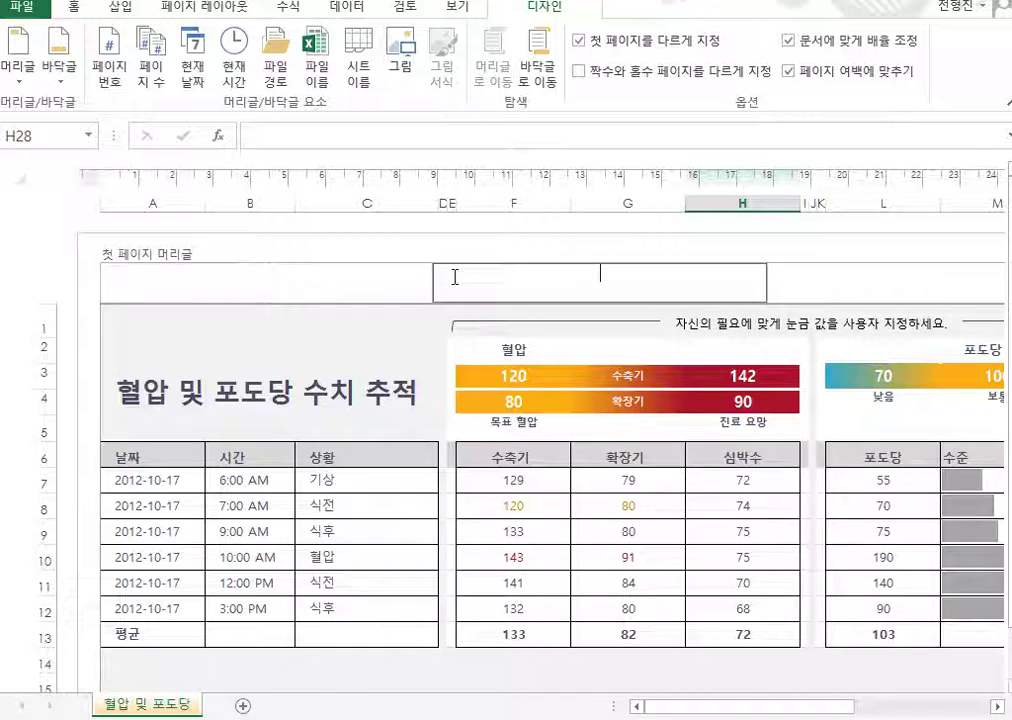
{"action": "left_click", "coordinate": [845, 293]}
{"action": "left_click", "coordinate": [327, 292]}
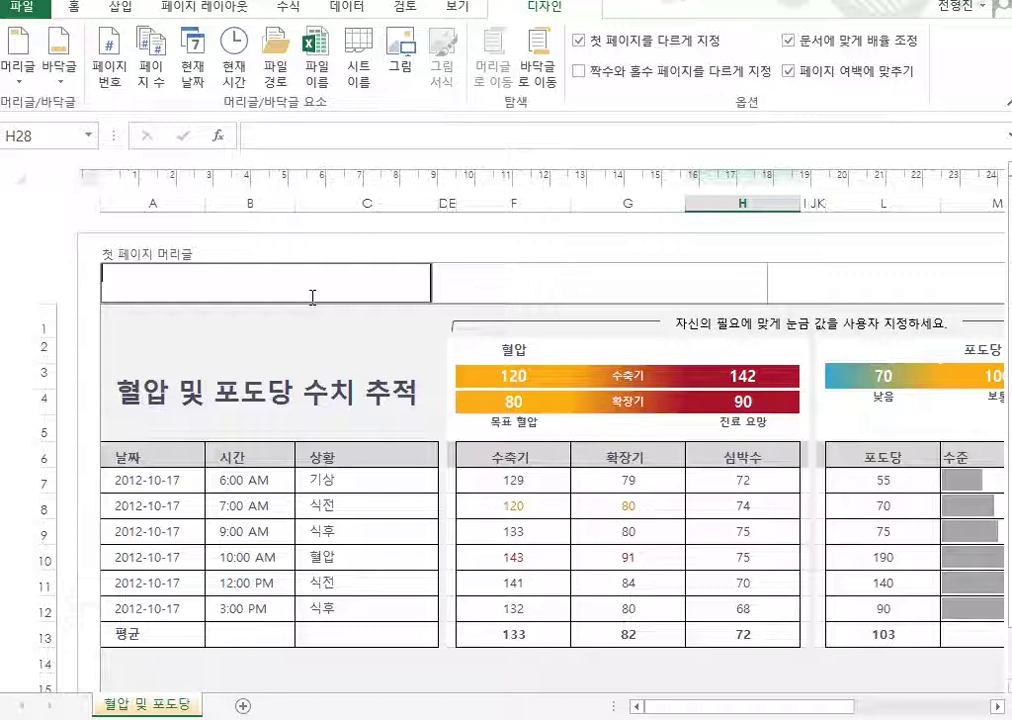
Go to the first page's footer and examine the first-page, odd/even-page, scaling and margin alignment options.
{"action": "left_click_drag", "start_coordinate": [578, 116], "coordinate": [514, 24]}
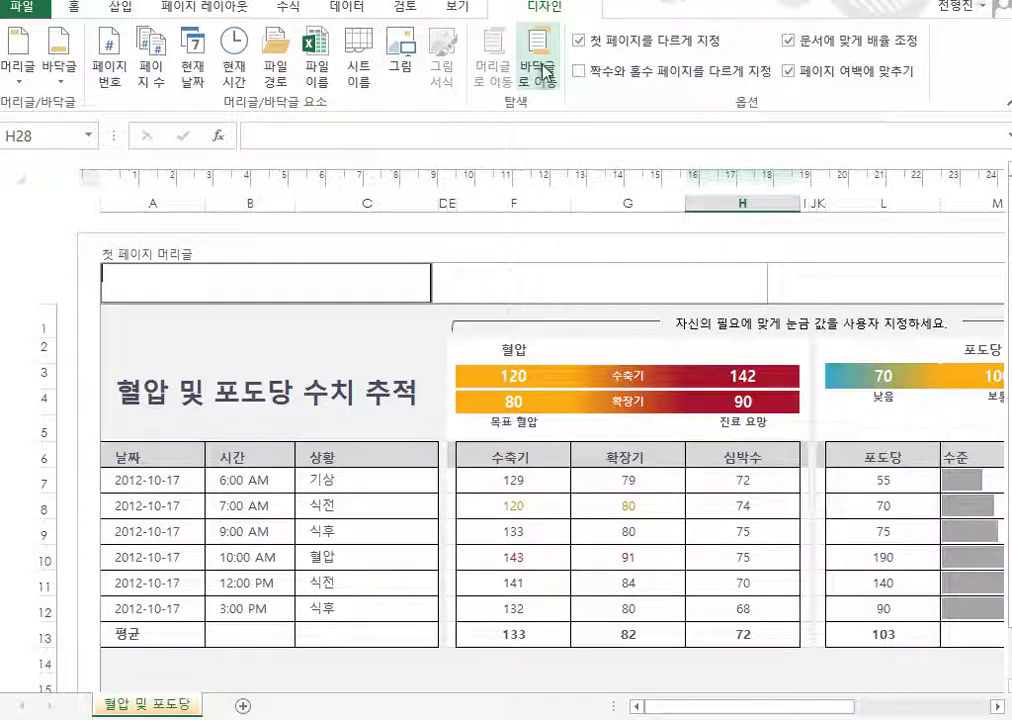
{"action": "left_click", "coordinate": [538, 65]}
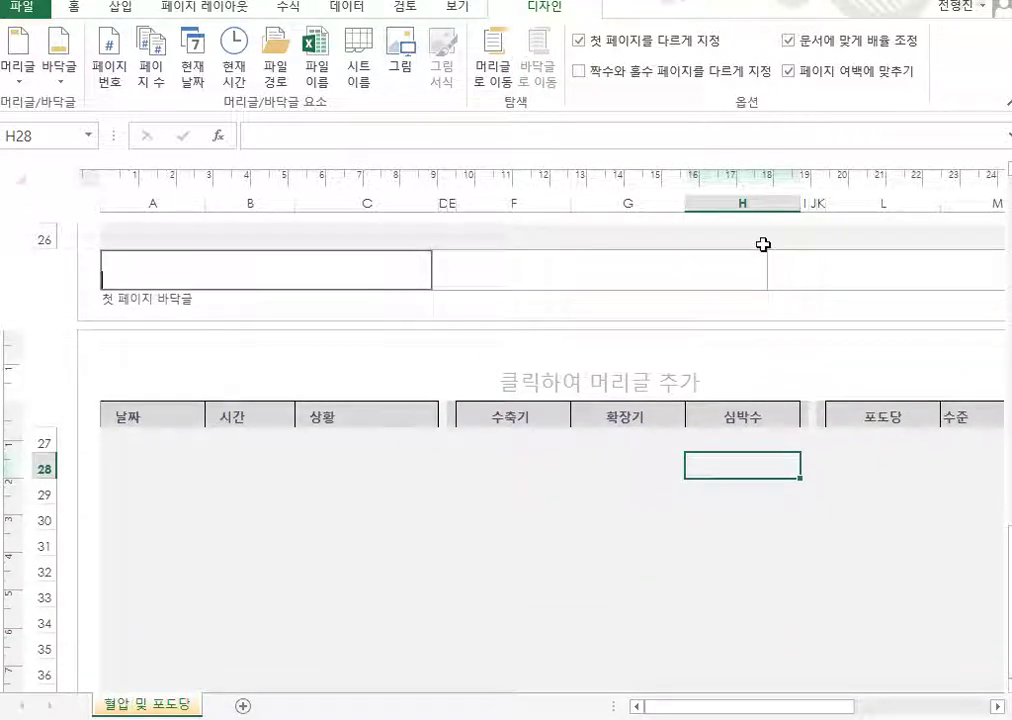
{"action": "left_click_drag", "start_coordinate": [562, 22], "coordinate": [728, 55]}
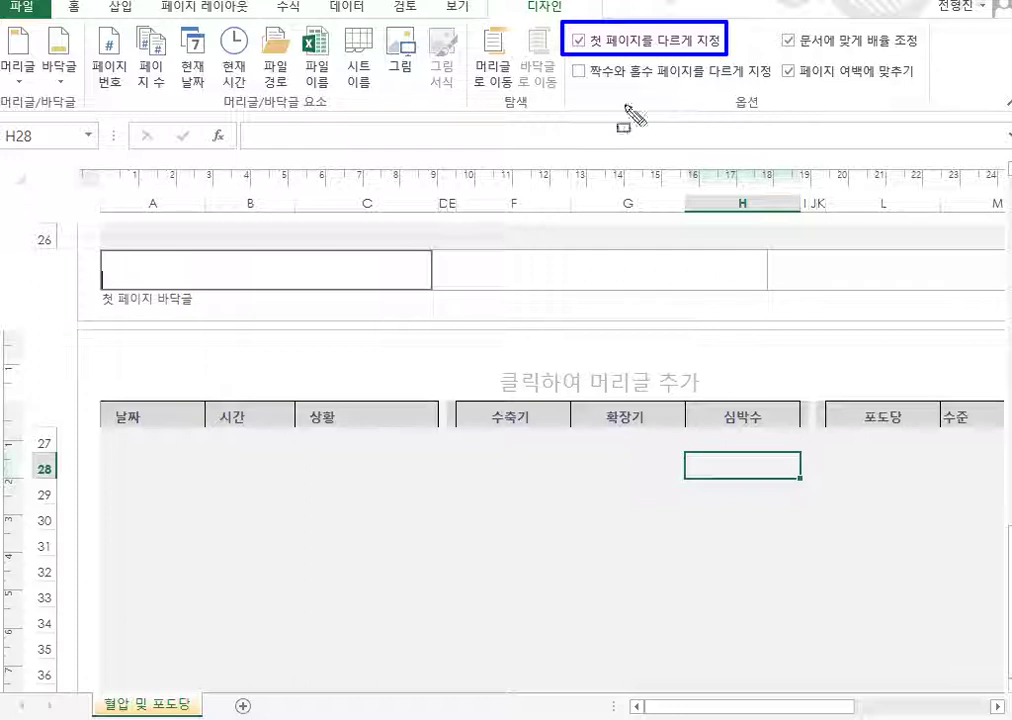
{"action": "mouse_move", "coordinate": [560, 98]}
{"action": "left_mouse_down"}
{"action": "mouse_move", "coordinate": [592, 52]}
{"action": "mouse_move", "coordinate": [859, 64]}
{"action": "left_mouse_up"}
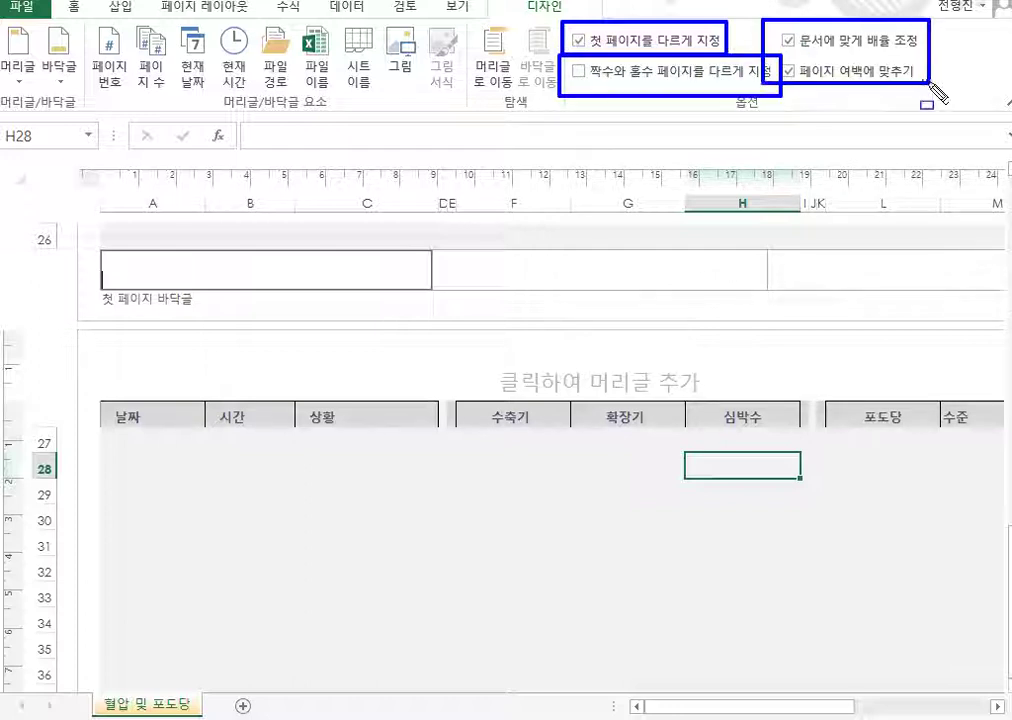
{"action": "key", "text": "Escape"}
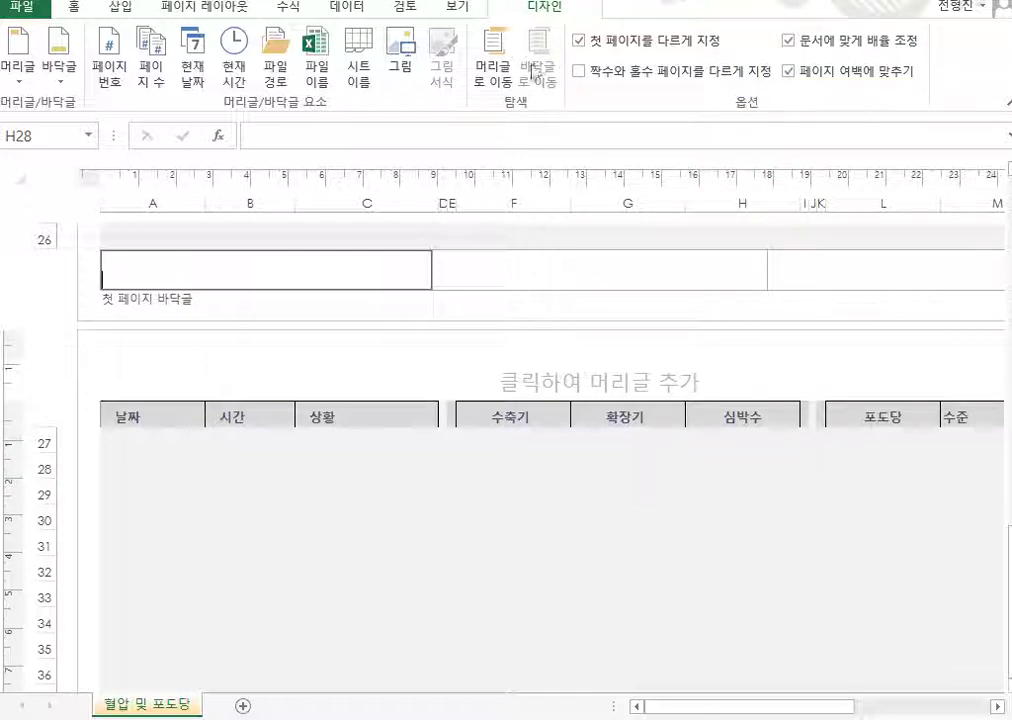
Leave footer editing on the first page and return to the beginning of the worksheet.
{"action": "left_click", "coordinate": [670, 318]}
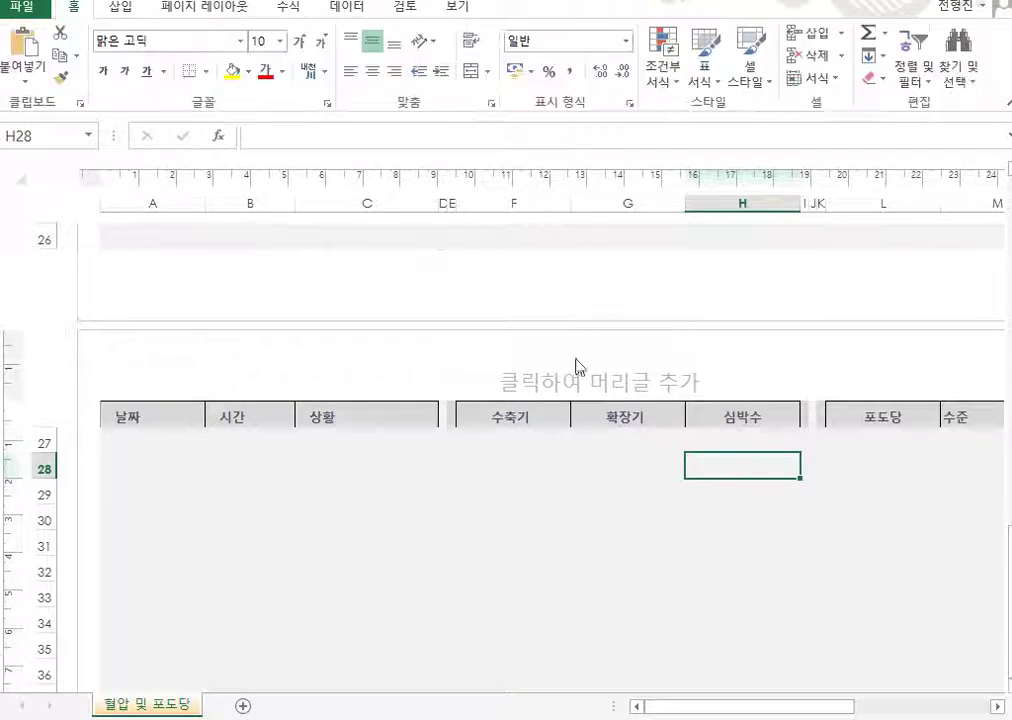
{"action": "left_click", "coordinate": [492, 467]}
{"action": "scroll", "coordinate": [730, 335], "scroll_direction": "up", "scroll_amount": 8}
{"action": "scroll", "coordinate": [737, 336], "scroll_direction": "up", "scroll_amount": 2}
Activate the center section of the first page's header, and leave it without entering any text.
{"action": "left_click", "coordinate": [165, 8]}
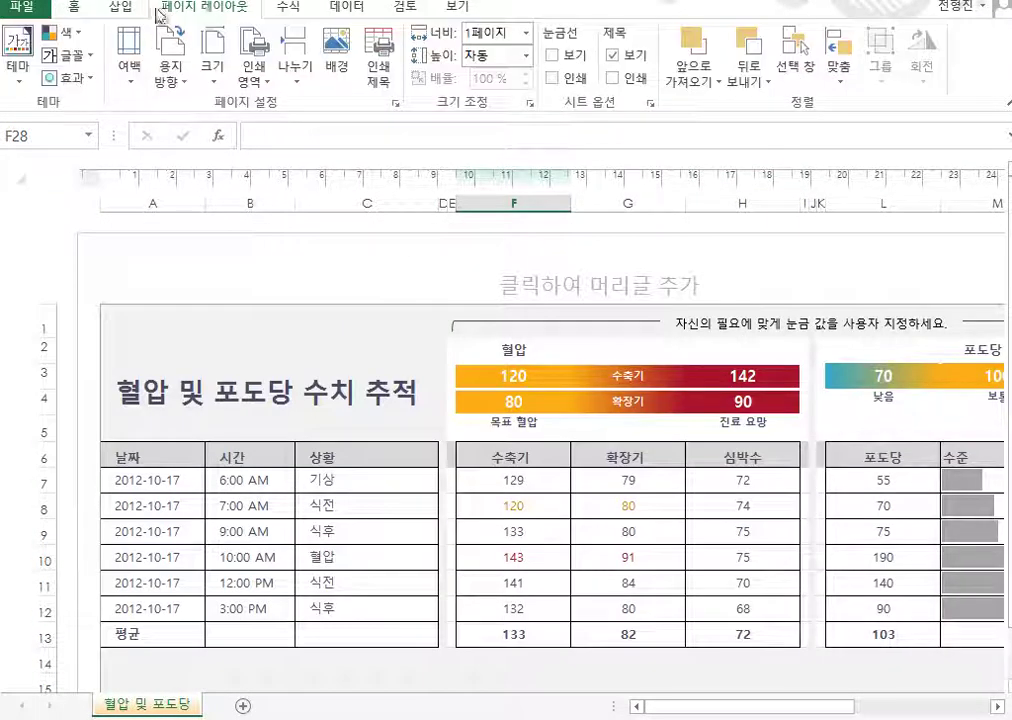
{"action": "left_click", "coordinate": [138, 12]}
{"action": "left_click", "coordinate": [457, 6]}
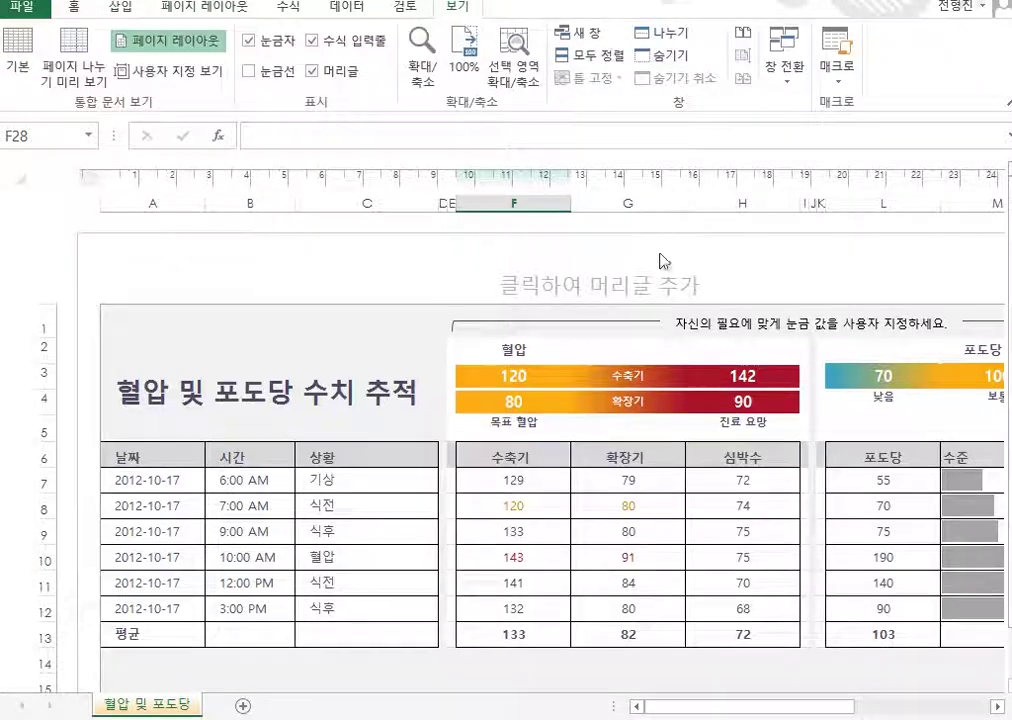
{"action": "left_click", "coordinate": [652, 291]}
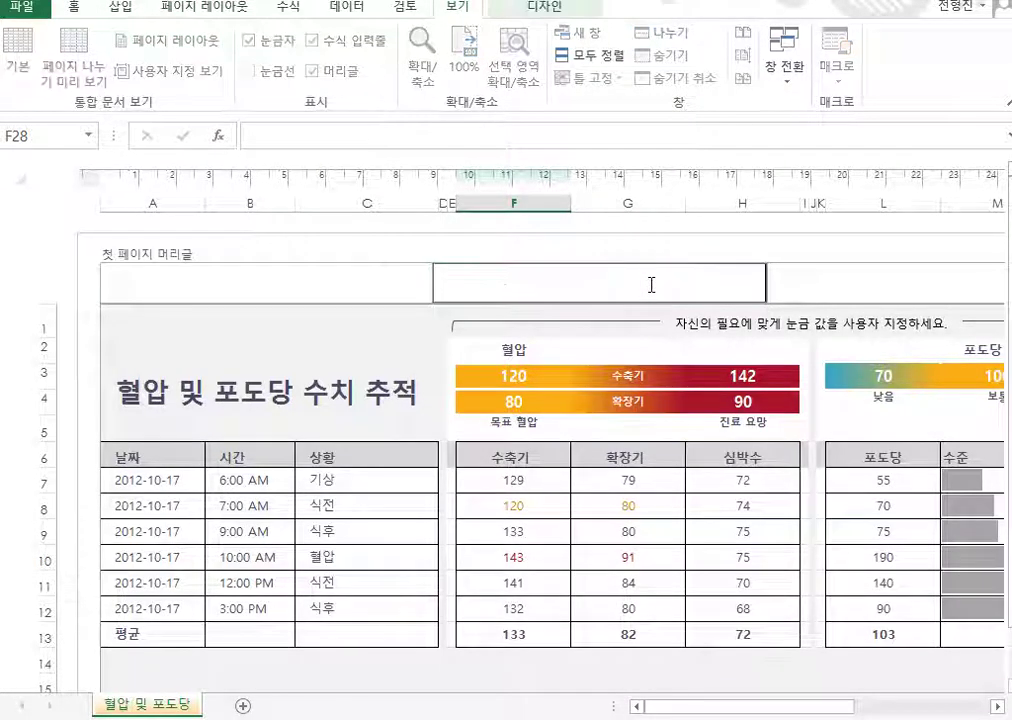
{"action": "key", "text": "Escape"}
{"action": "left_click", "coordinate": [605, 436]}
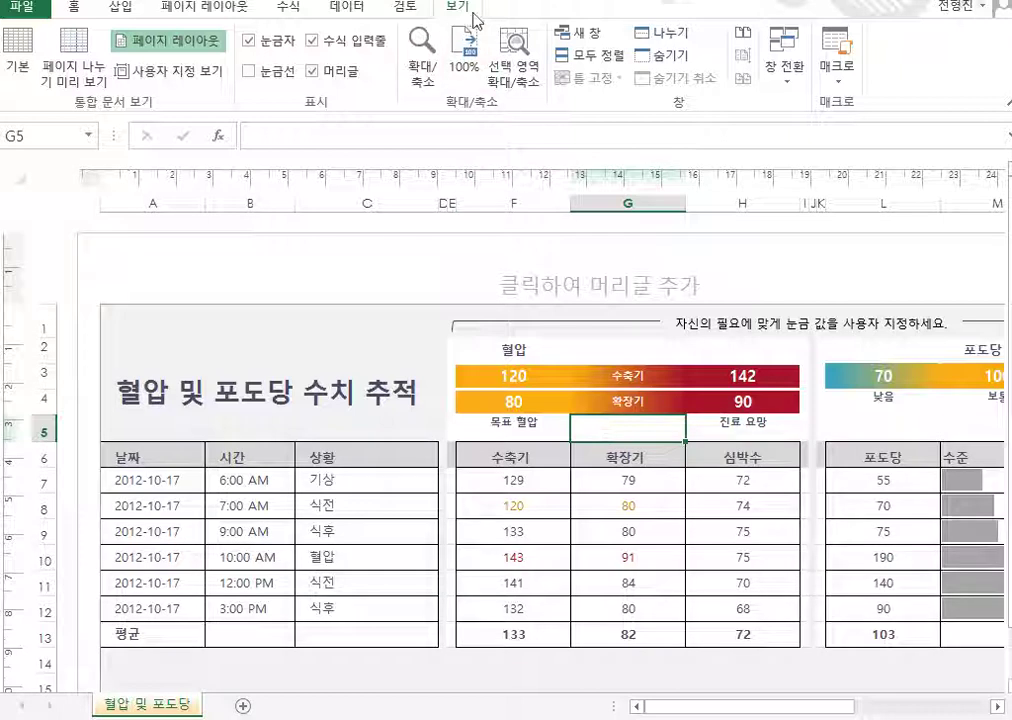
Switch the worksheet from page layout view back to Normal view.
{"action": "left_click_drag", "start_coordinate": [490, 30], "coordinate": [427, 0]}
{"action": "key", "text": "Escape"}
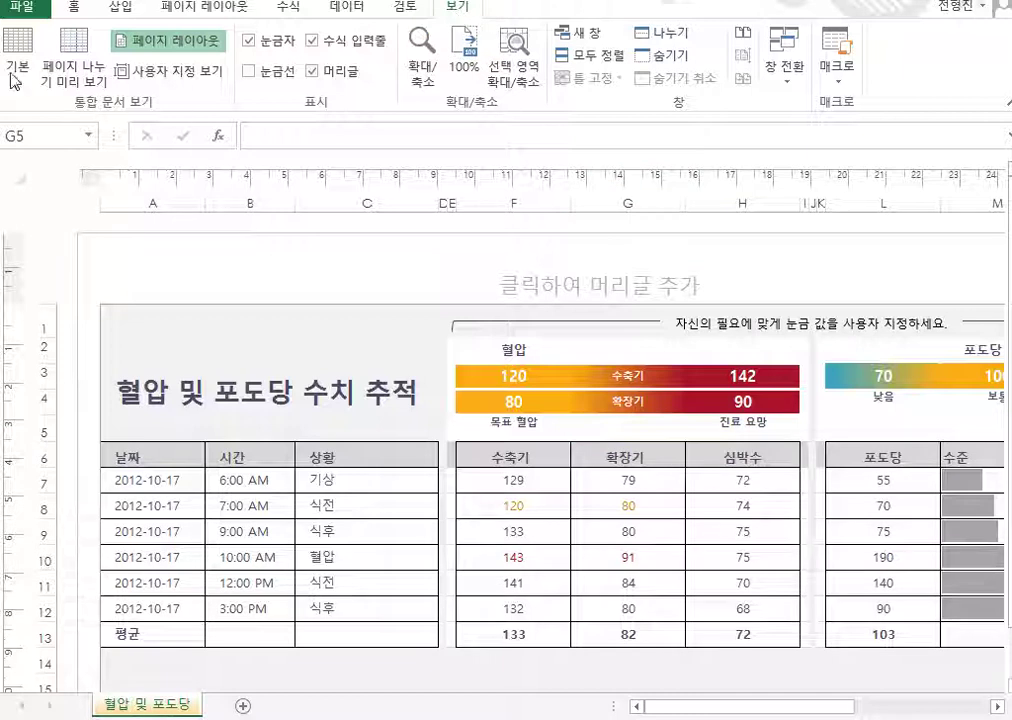
{"action": "key", "text": "ctrl+shift+d"}
{"action": "left_click_drag", "start_coordinate": [45, 92], "coordinate": [4, 27]}
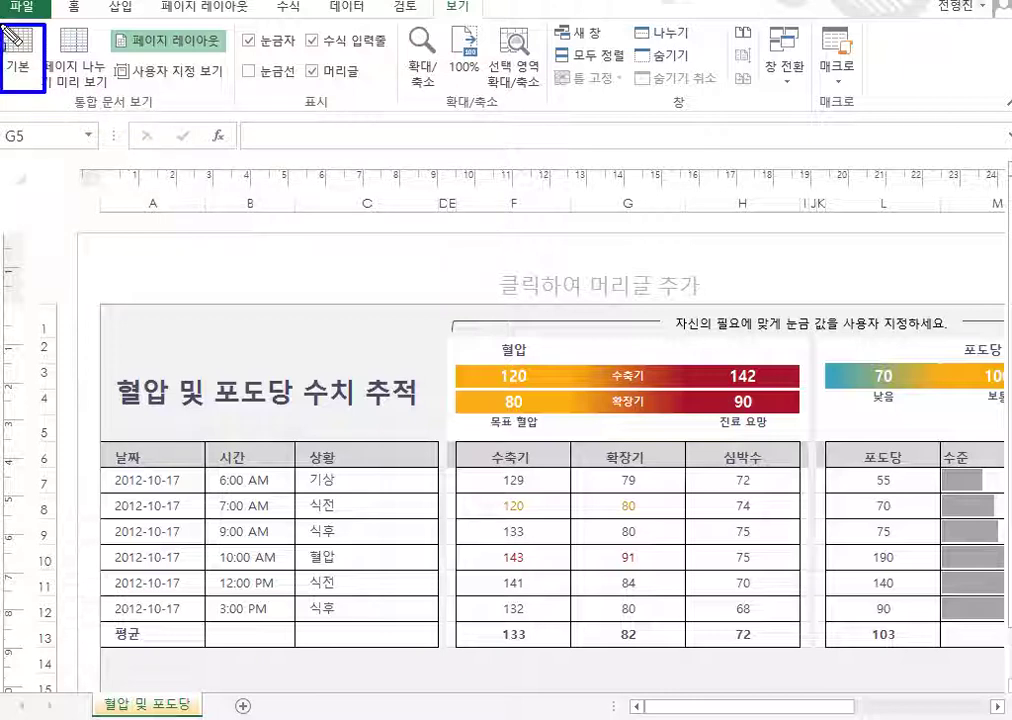
{"action": "key", "text": "Escape"}
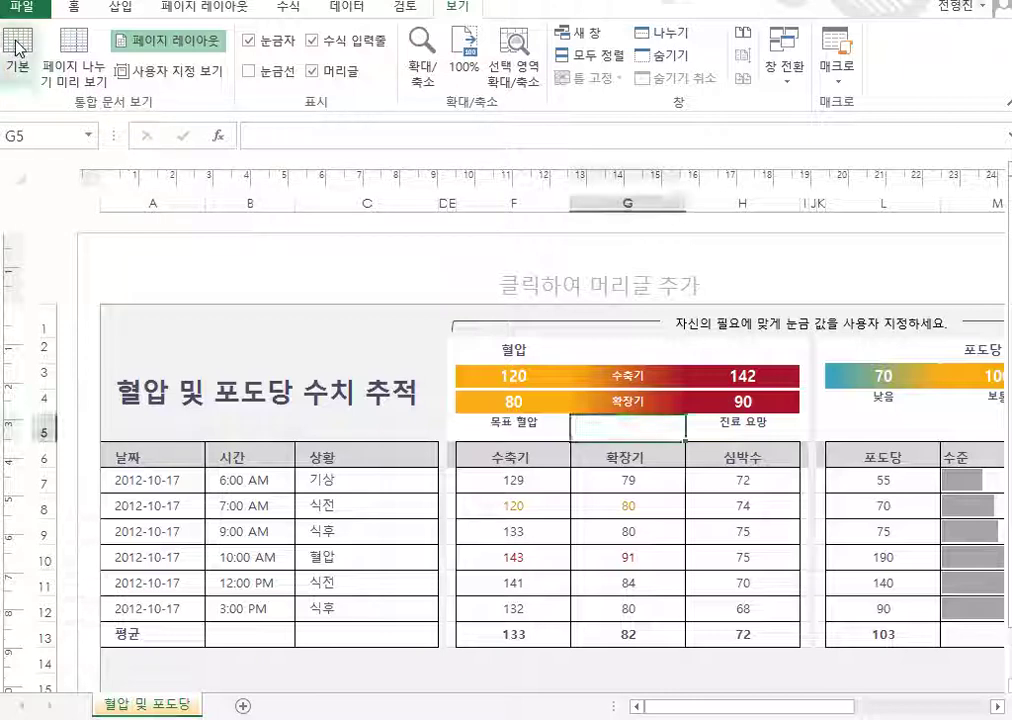
{"action": "left_click", "coordinate": [15, 47]}
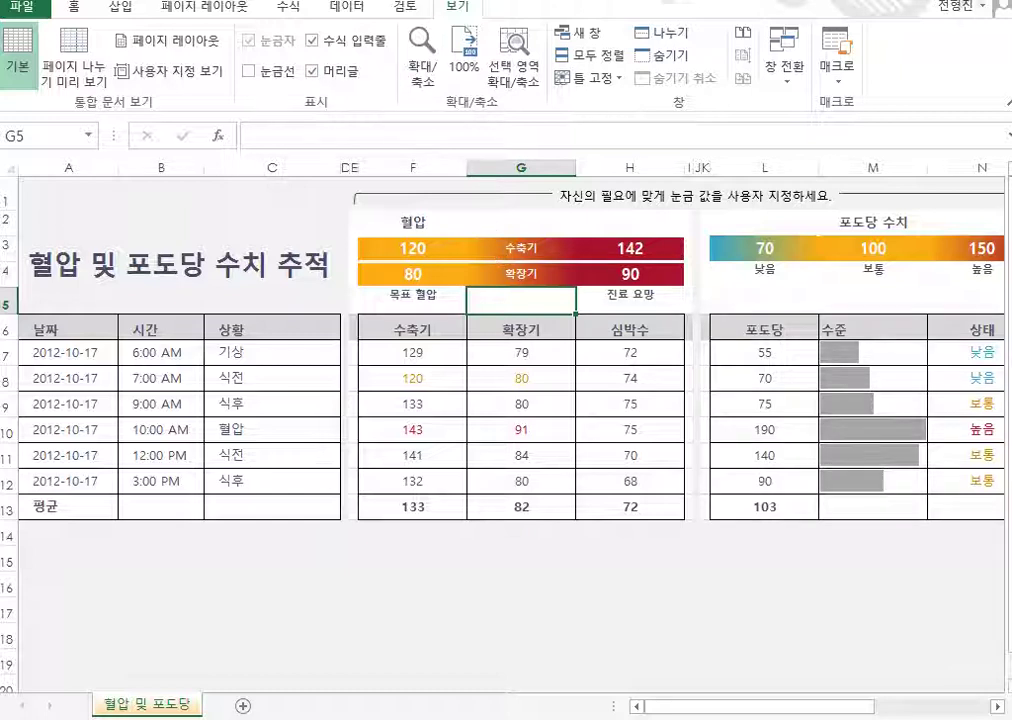
{"action": "left_click", "coordinate": [216, 12]}
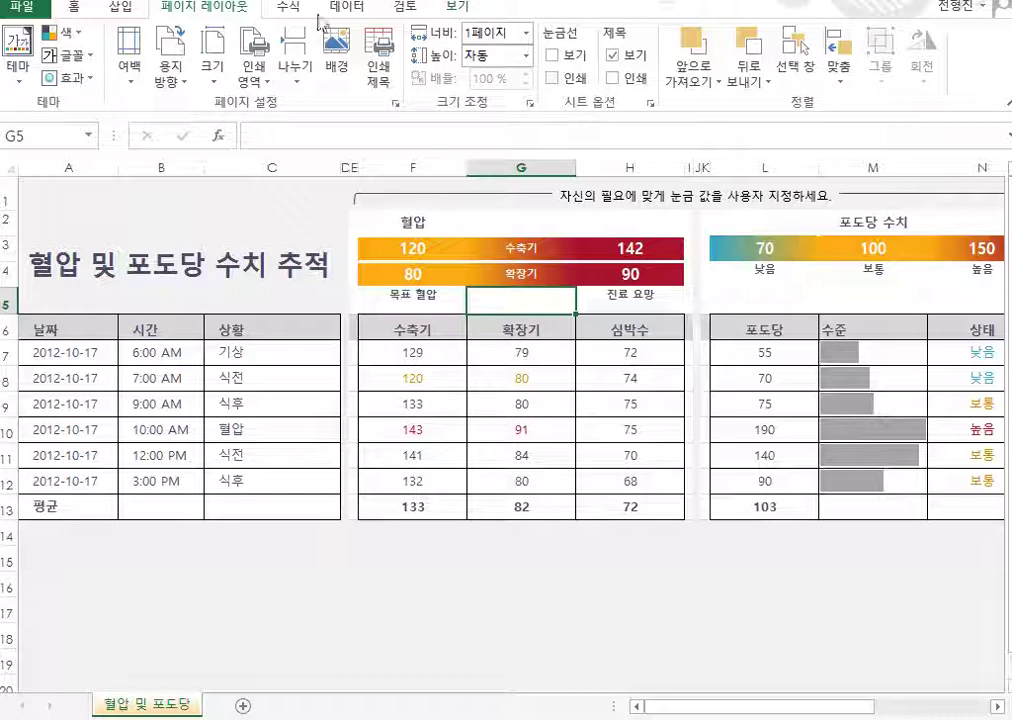
{"action": "left_click", "coordinate": [118, 10]}
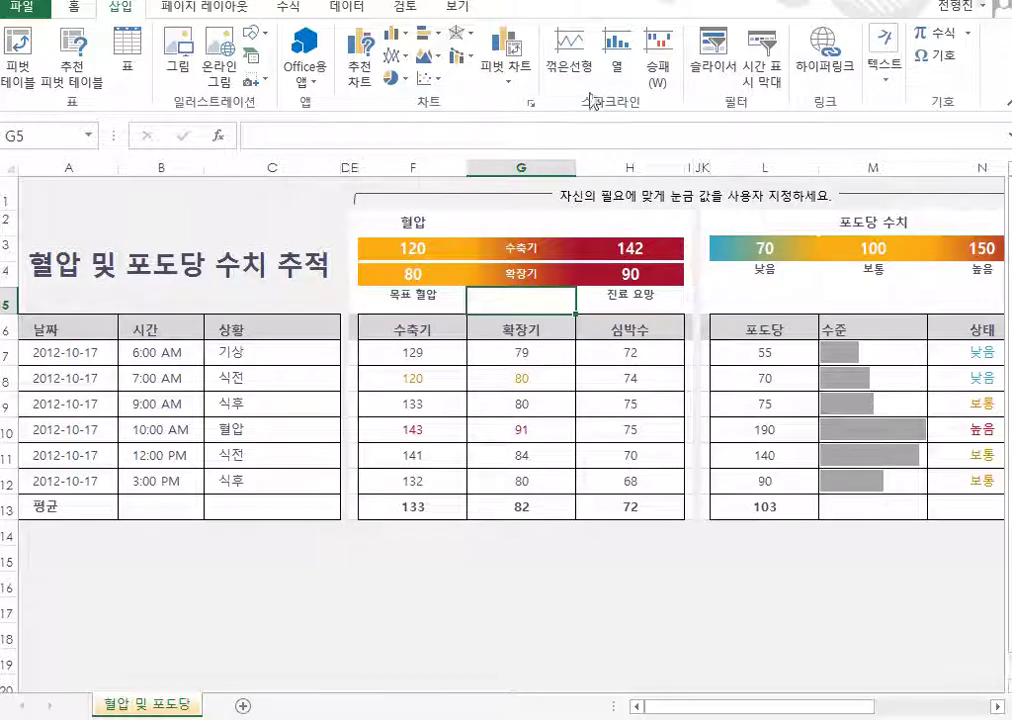
{"action": "left_click", "coordinate": [457, 6]}
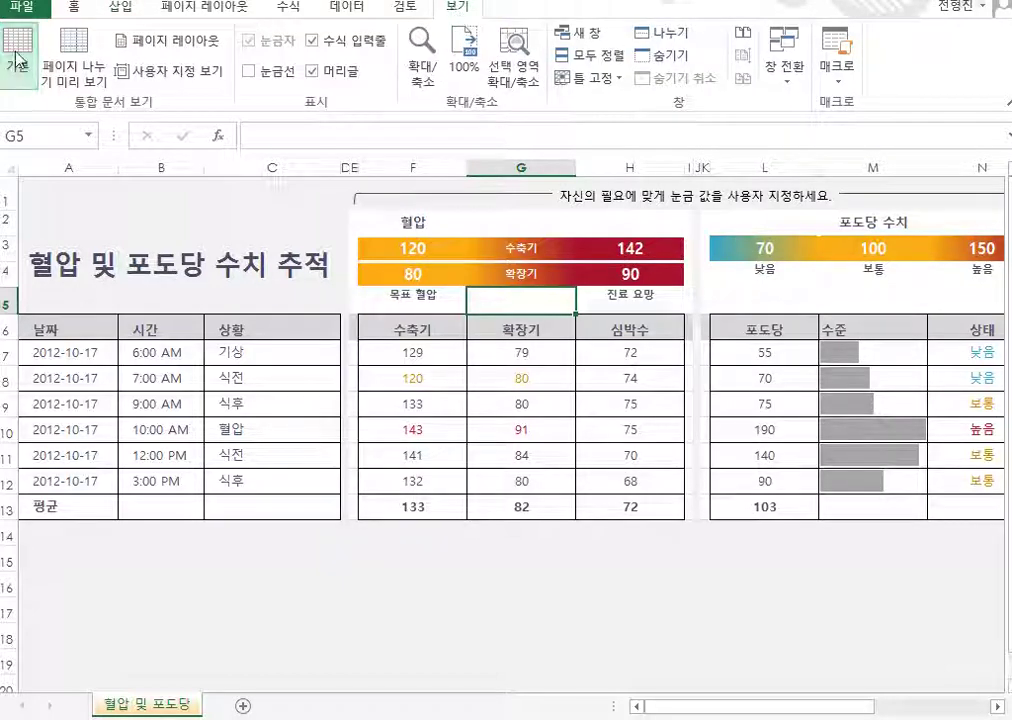
{"action": "left_click", "coordinate": [393, 580]}
{"action": "left_click", "coordinate": [287, 534]}
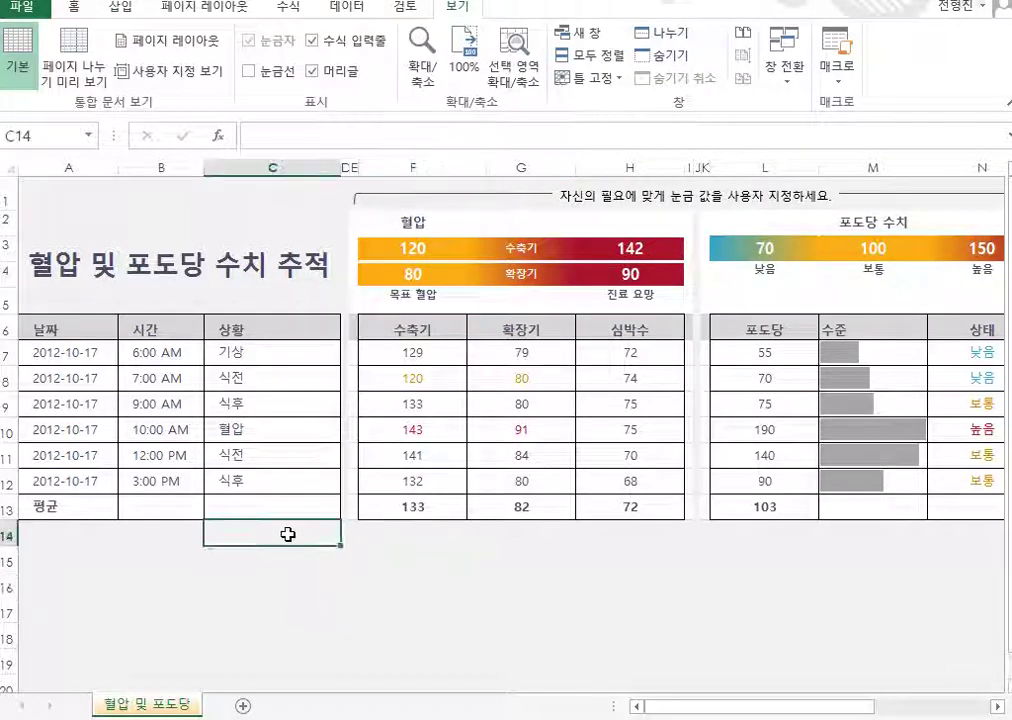